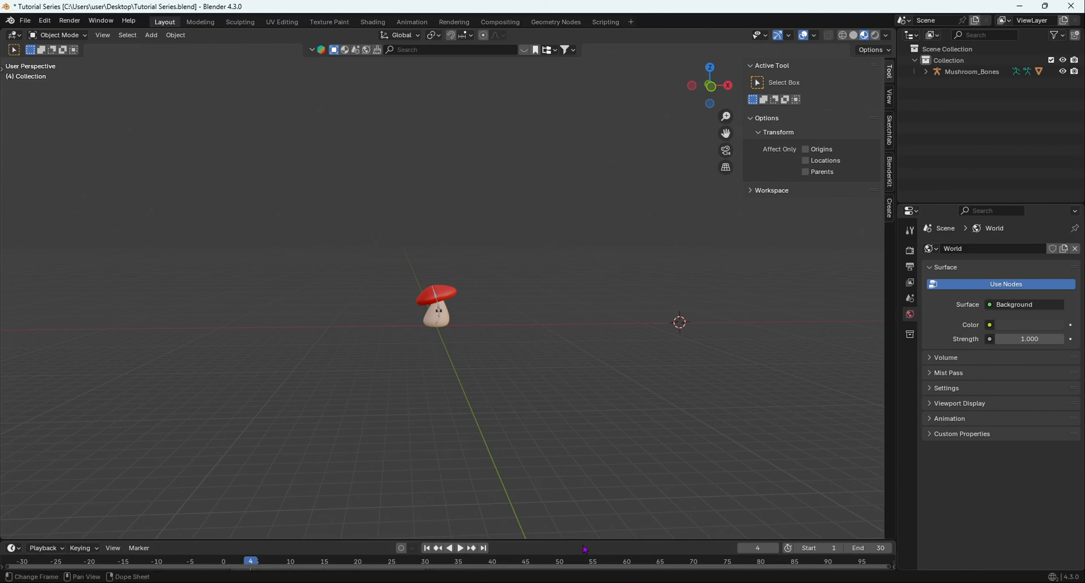
Snap the 3D cursor to the world origin at the base of the mushroom.
{"action": "middle_click_drag", "start_coordinate": [479, 354], "coordinate": [445, 441]}
{"action": "scroll", "coordinate": [453, 365], "scroll_direction": "up", "scroll_amount": 5}
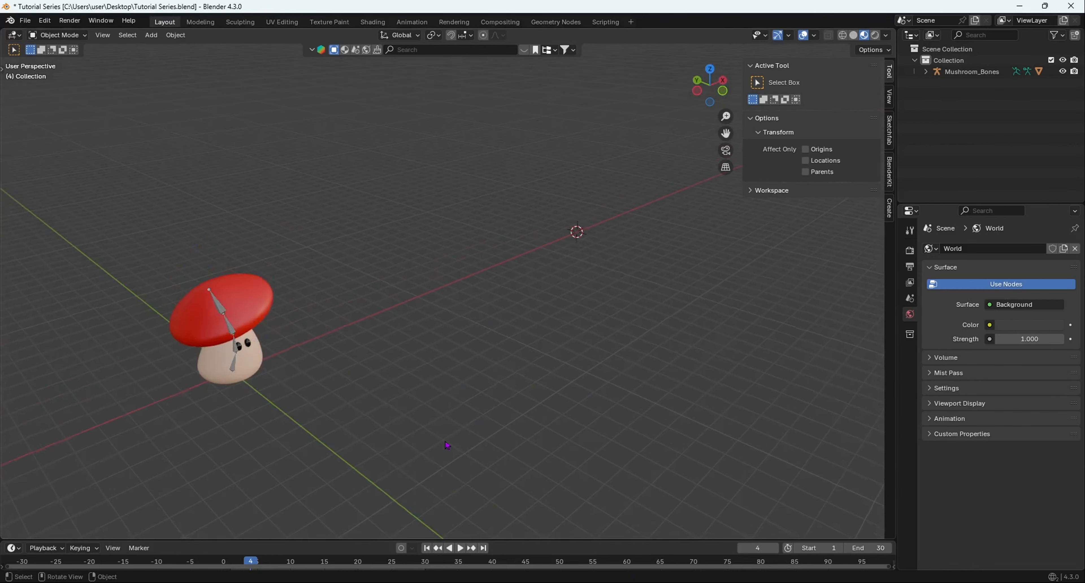
{"action": "middle_click_drag", "start_coordinate": [580, 250], "coordinate": [436, 407]}
{"action": "middle_click_drag", "start_coordinate": [421, 445], "coordinate": [455, 436]}
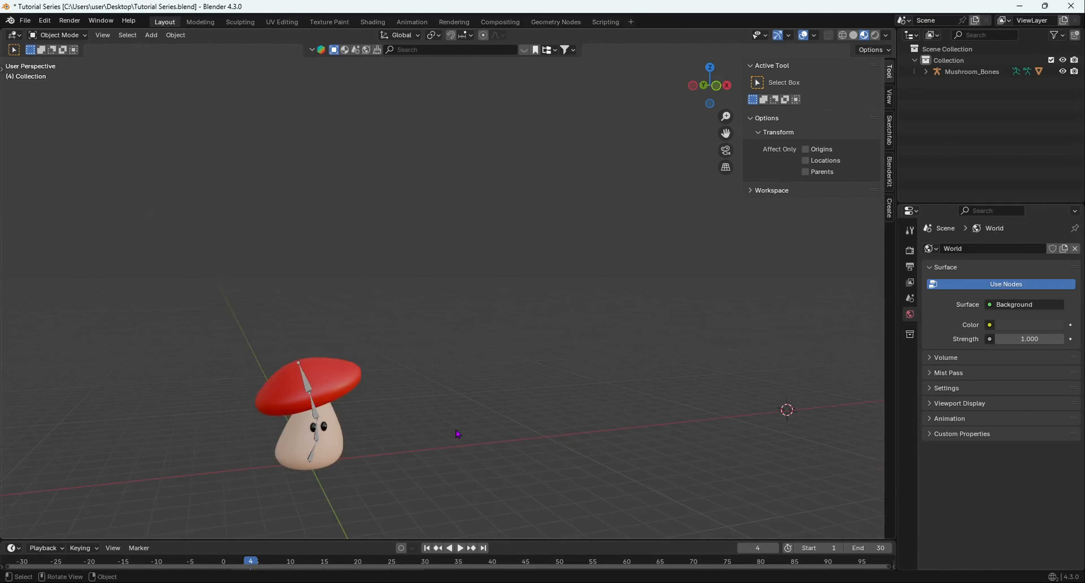
{"action": "key", "text": "shift+s"}
{"action": "left_click", "coordinate": [400, 466]}
{"action": "middle_click_drag", "start_coordinate": [525, 432], "coordinate": [422, 415]}
{"action": "scroll", "coordinate": [403, 413], "scroll_direction": "up", "scroll_amount": 3}
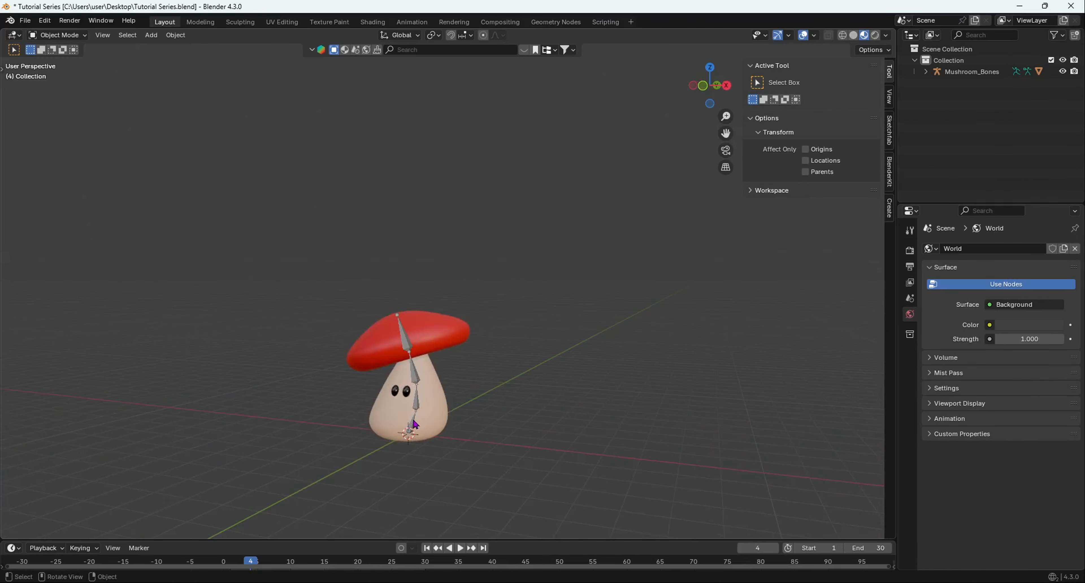
{"action": "left_click", "coordinate": [413, 363]}
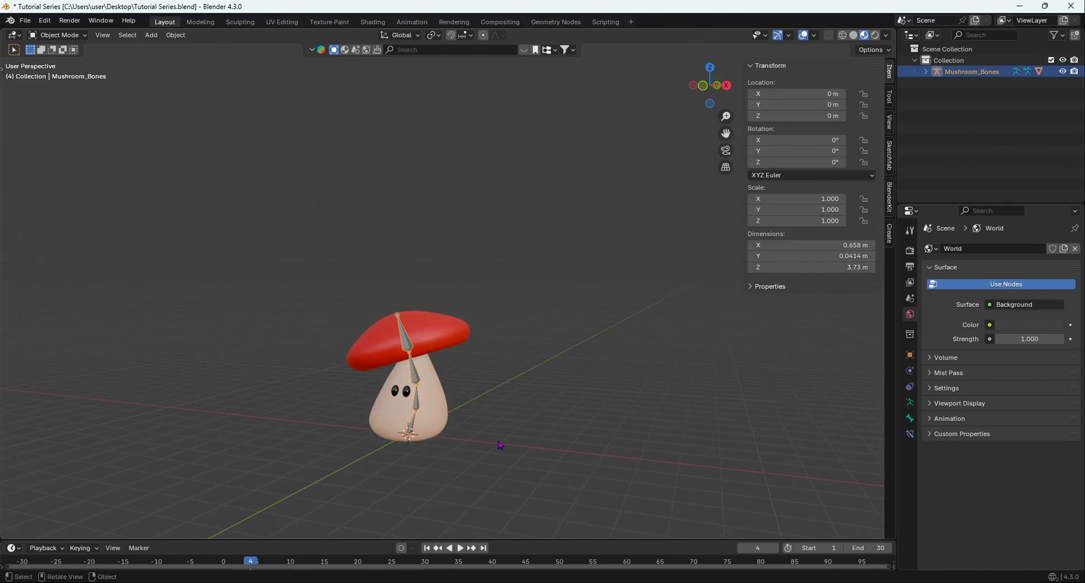
{"action": "left_click", "coordinate": [506, 426]}
{"action": "middle_click_drag", "start_coordinate": [562, 407], "coordinate": [460, 437]}
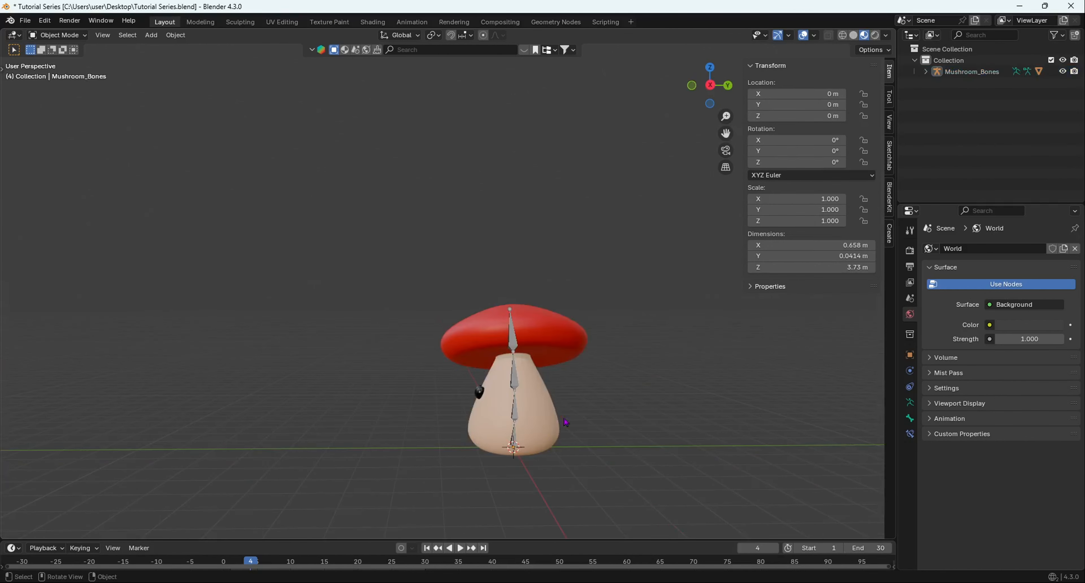
{"action": "scroll", "coordinate": [484, 227], "scroll_direction": "up", "scroll_amount": 1}
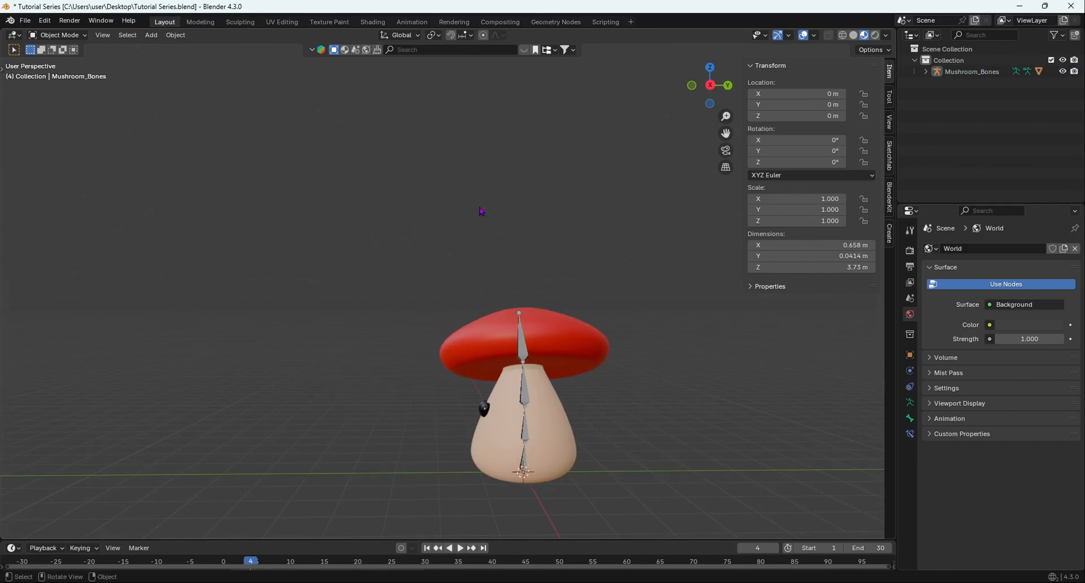
{"action": "scroll", "coordinate": [499, 233], "scroll_direction": "down", "scroll_amount": 5}
{"action": "middle_click_drag", "start_coordinate": [472, 329], "coordinate": [506, 331]}
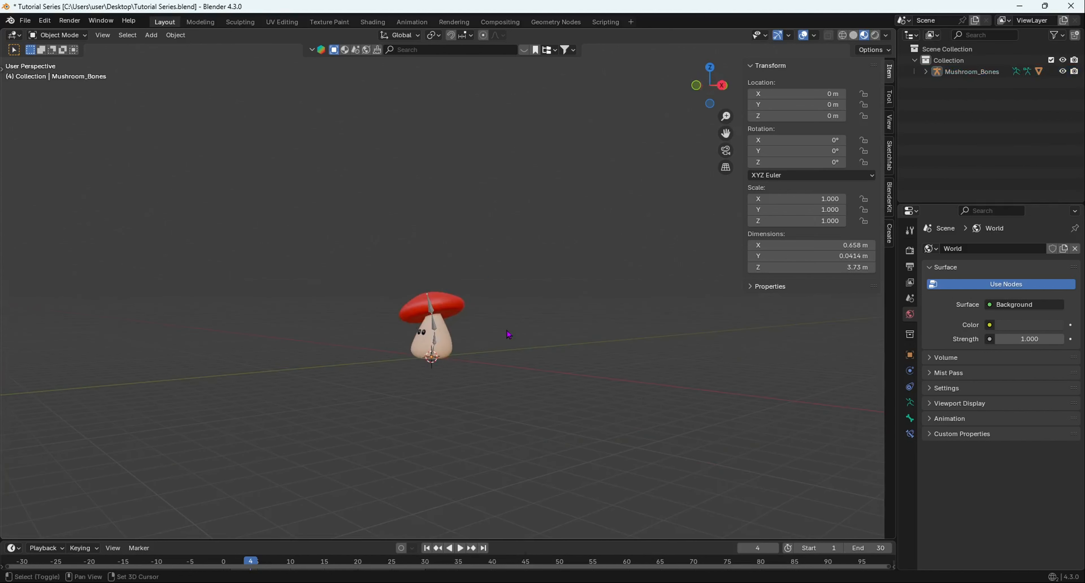
Add a plane mesh under the mushroom and scale it up uniformly to a scale of about 20.26.
{"action": "key", "text": "shift+a"}
{"action": "mouse_move", "coordinate": [501, 350]}
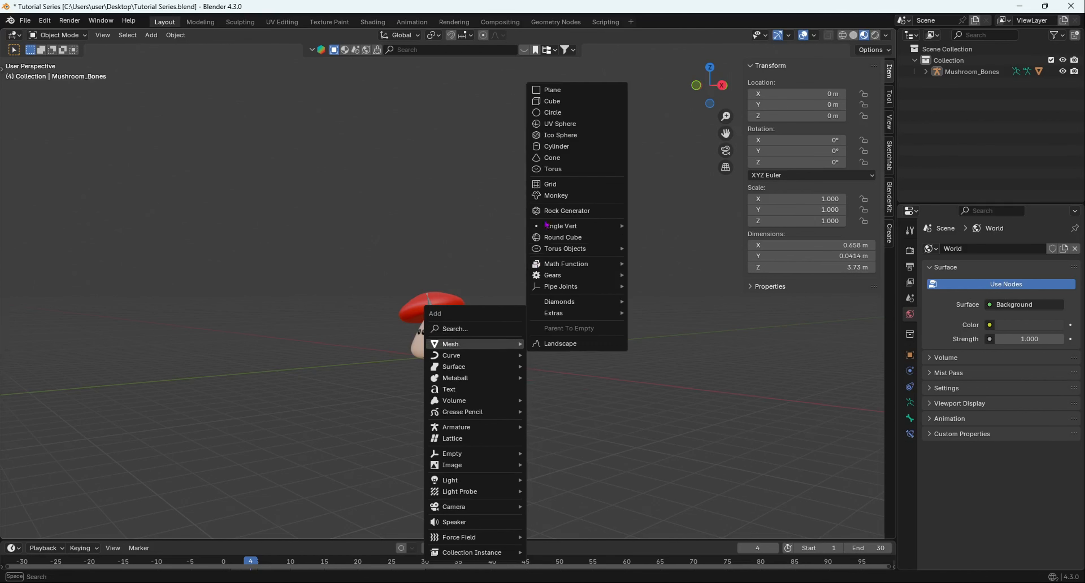
{"action": "left_click", "coordinate": [550, 90]}
{"action": "key", "text": "s"}
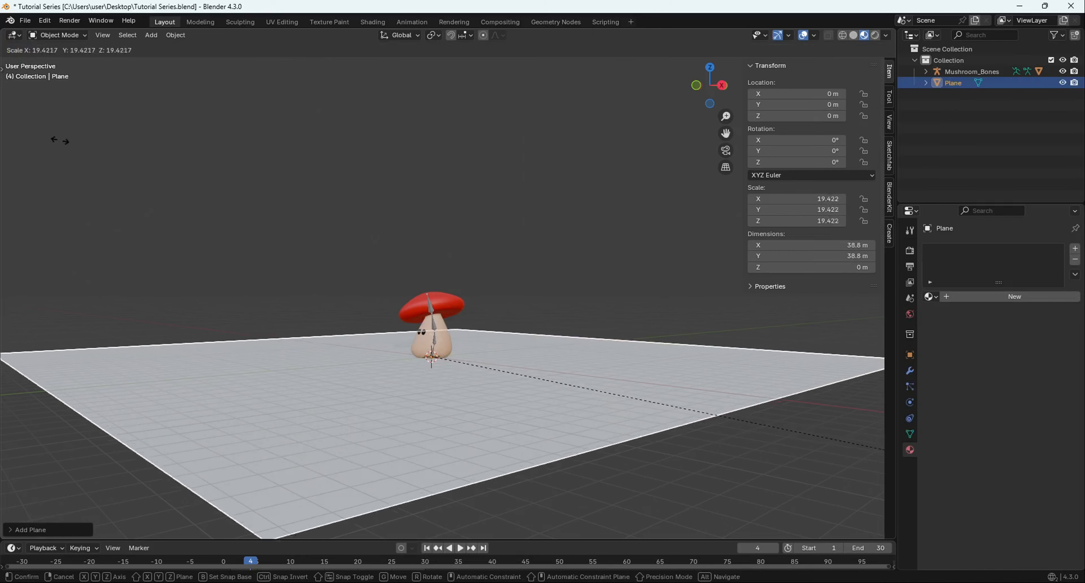
{"action": "left_click", "coordinate": [109, 155]}
In Edit Mode, extrude the plane's edge behind the mushroom about 21 m straight up along Z as a back wall.
{"action": "middle_click_drag", "start_coordinate": [109, 155], "coordinate": [235, 332]}
{"action": "key", "text": "Tab"}
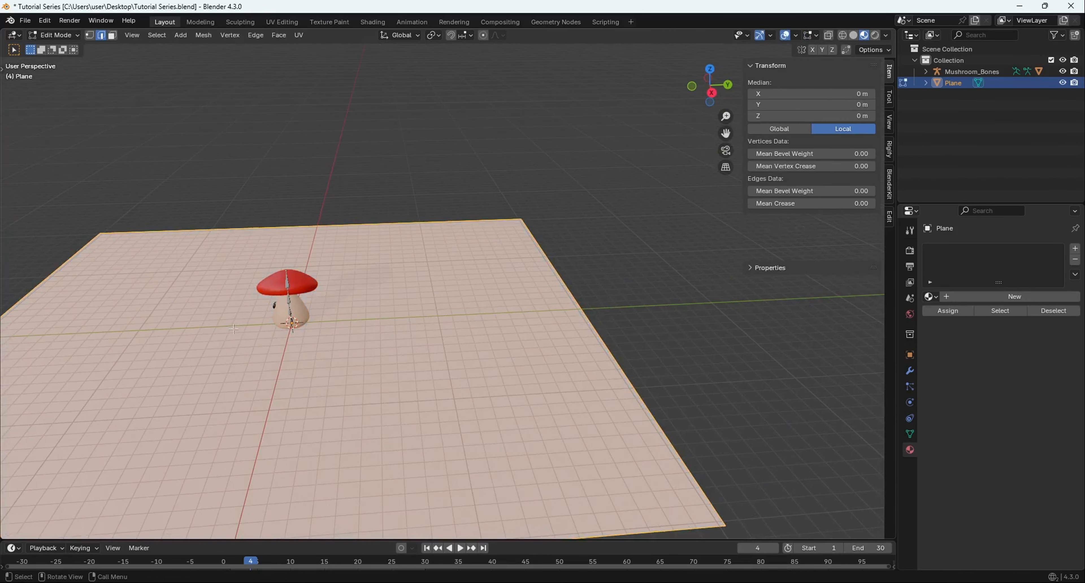
{"action": "left_click", "coordinate": [573, 299]}
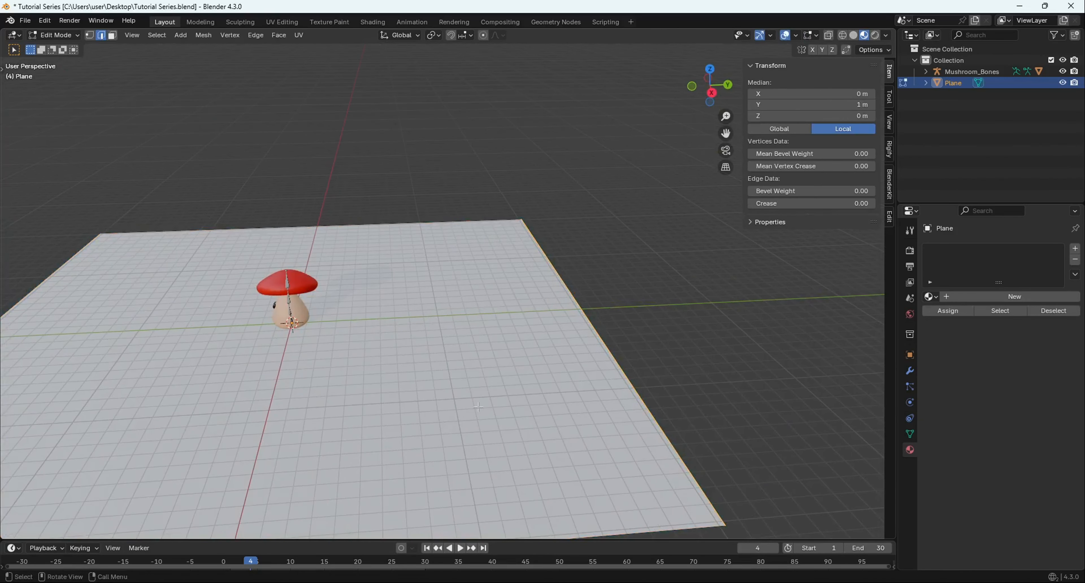
{"action": "middle_click_drag", "start_coordinate": [573, 299], "coordinate": [585, 333]}
{"action": "key", "text": "e"}
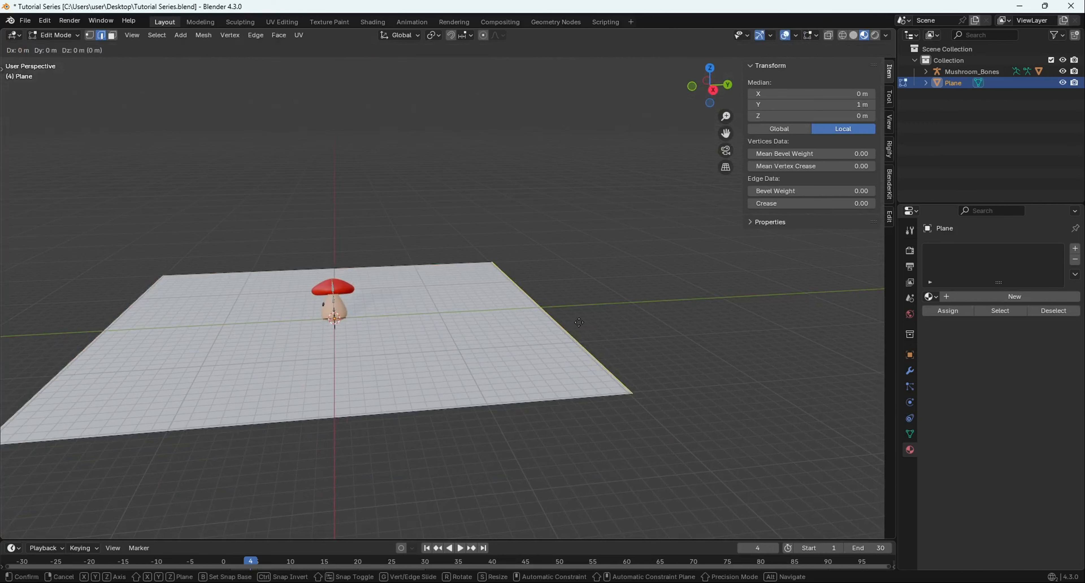
{"action": "key", "text": "z"}
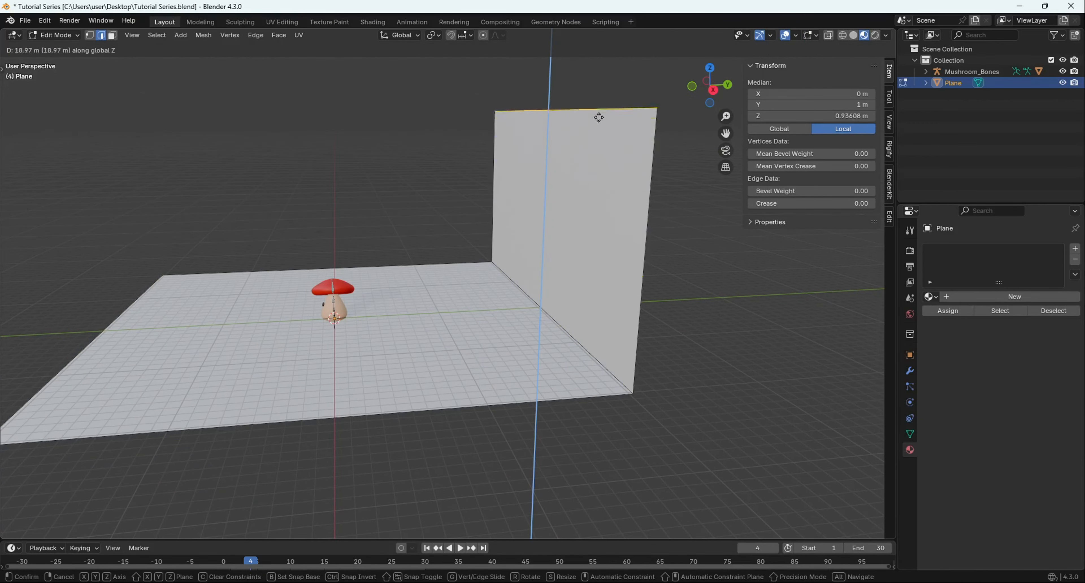
{"action": "left_click", "coordinate": [599, 105]}
{"action": "middle_click_drag", "start_coordinate": [599, 105], "coordinate": [396, 151]}
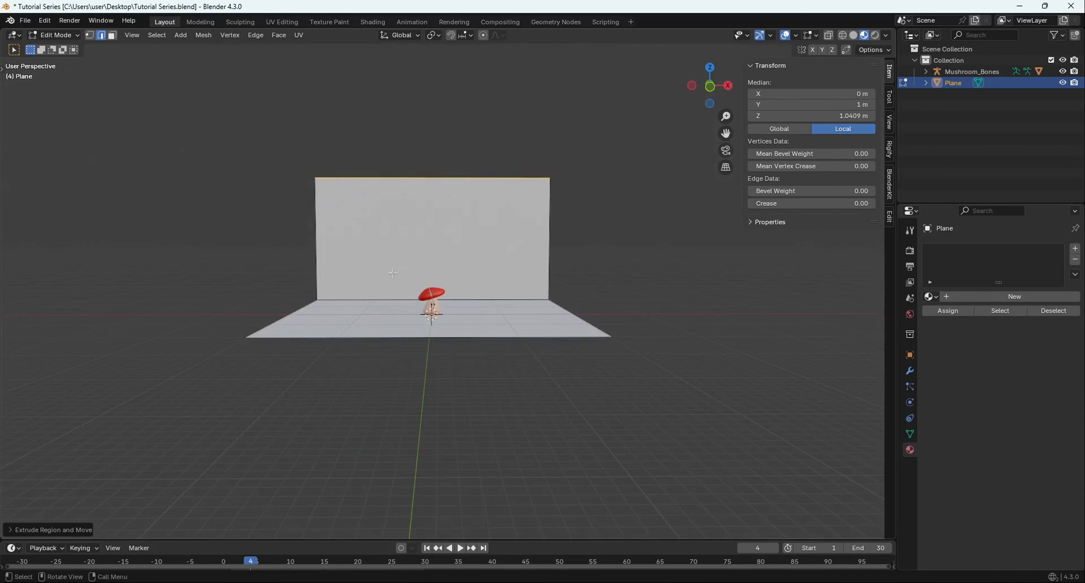
Bevel the edge between the floor and the back wall with 3 segments and an offset of about 0.038 m.
{"action": "middle_click_drag", "start_coordinate": [588, 137], "coordinate": [518, 162]}
{"action": "scroll", "coordinate": [521, 190], "scroll_direction": "up", "scroll_amount": 4}
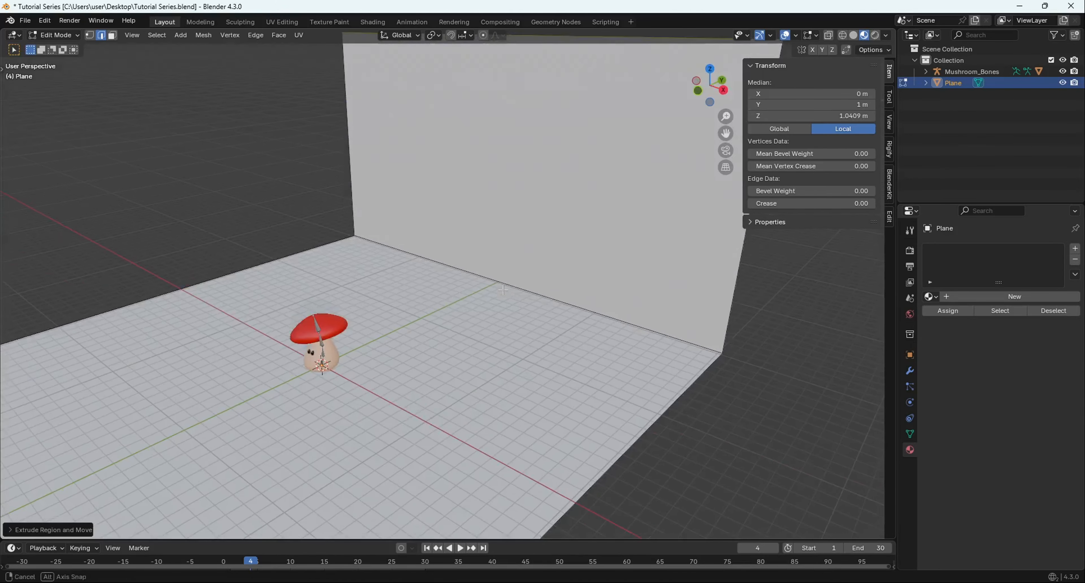
{"action": "left_click_drag", "start_coordinate": [526, 245], "coordinate": [486, 334]}
{"action": "middle_click_drag", "start_coordinate": [486, 333], "coordinate": [481, 273]}
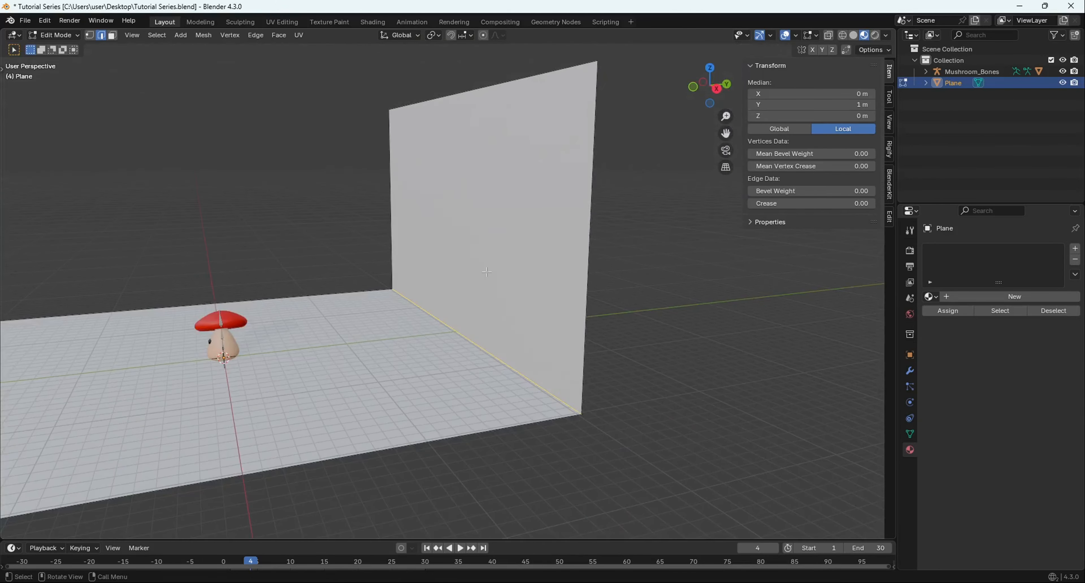
{"action": "key", "text": "ctrl+b"}
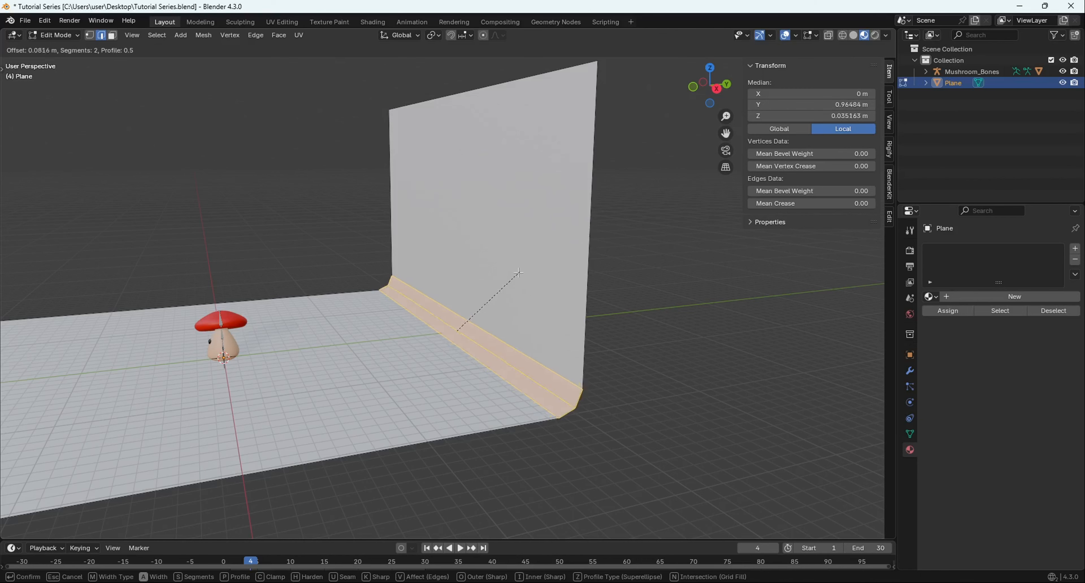
{"action": "scroll", "coordinate": [519, 273], "scroll_direction": "up", "scroll_amount": 1}
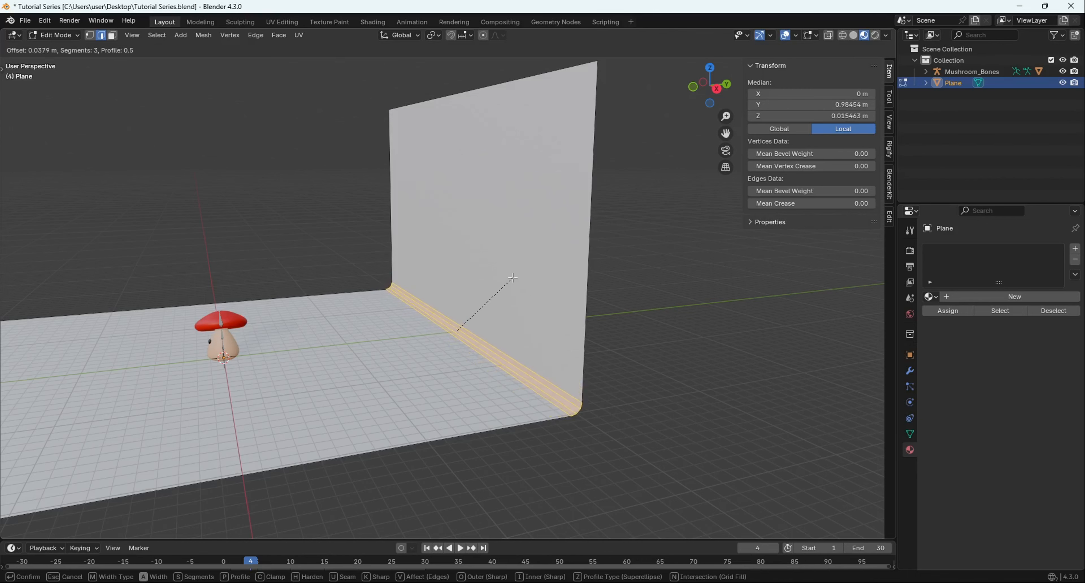
{"action": "left_click", "coordinate": [513, 278]}
Return to Object Mode and apply smooth shading to the backdrop plane.
{"action": "left_click", "coordinate": [639, 332]}
{"action": "middle_click_drag", "start_coordinate": [640, 332], "coordinate": [470, 369]}
{"action": "key", "text": "Tab"}
{"action": "right_click", "coordinate": [563, 314]}
{"action": "left_click", "coordinate": [560, 311]}
Select the mushroom mesh and centre the view on it.
{"action": "middle_click_drag", "start_coordinate": [418, 210], "coordinate": [442, 298]}
{"action": "scroll", "coordinate": [452, 282], "scroll_direction": "up", "scroll_amount": 8}
{"action": "scroll", "coordinate": [354, 281], "scroll_direction": "down", "scroll_amount": 8}
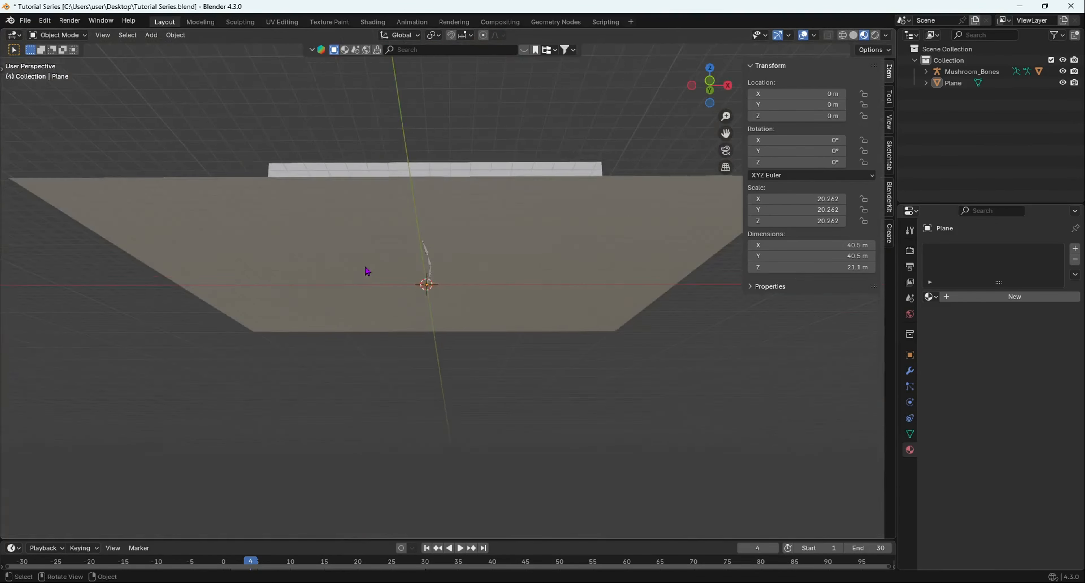
{"action": "middle_click_drag", "start_coordinate": [366, 271], "coordinate": [381, 310]}
{"action": "scroll", "coordinate": [436, 407], "scroll_direction": "up", "scroll_amount": 2}
{"action": "scroll", "coordinate": [447, 425], "scroll_direction": "up", "scroll_amount": 7}
{"action": "middle_click_drag", "start_coordinate": [481, 476], "coordinate": [480, 352], "text": "shift"}
{"action": "left_click", "coordinate": [553, 284]}
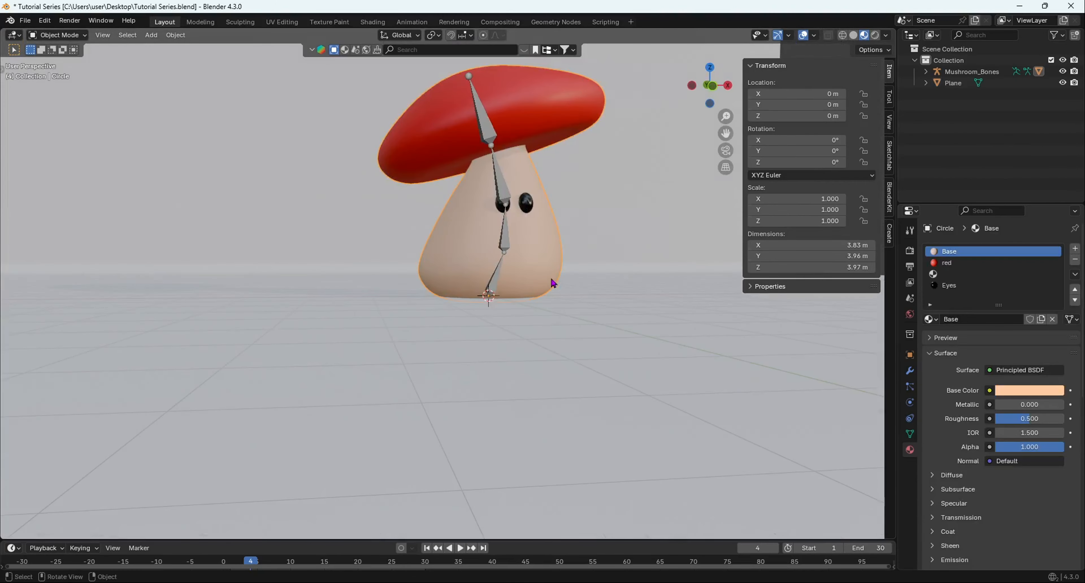
{"action": "key", "text": "KP_Decimal"}
Examine how the backdrop surrounds the mushroom from the front at several distances.
{"action": "scroll", "coordinate": [599, 401], "scroll_direction": "down", "scroll_amount": 2}
{"action": "middle_click_drag", "start_coordinate": [601, 410], "coordinate": [596, 370], "text": "shift"}
{"action": "left_click", "coordinate": [575, 364]}
{"action": "scroll", "coordinate": [575, 366], "scroll_direction": "down", "scroll_amount": 4}
{"action": "scroll", "coordinate": [484, 294], "scroll_direction": "up", "scroll_amount": 5}
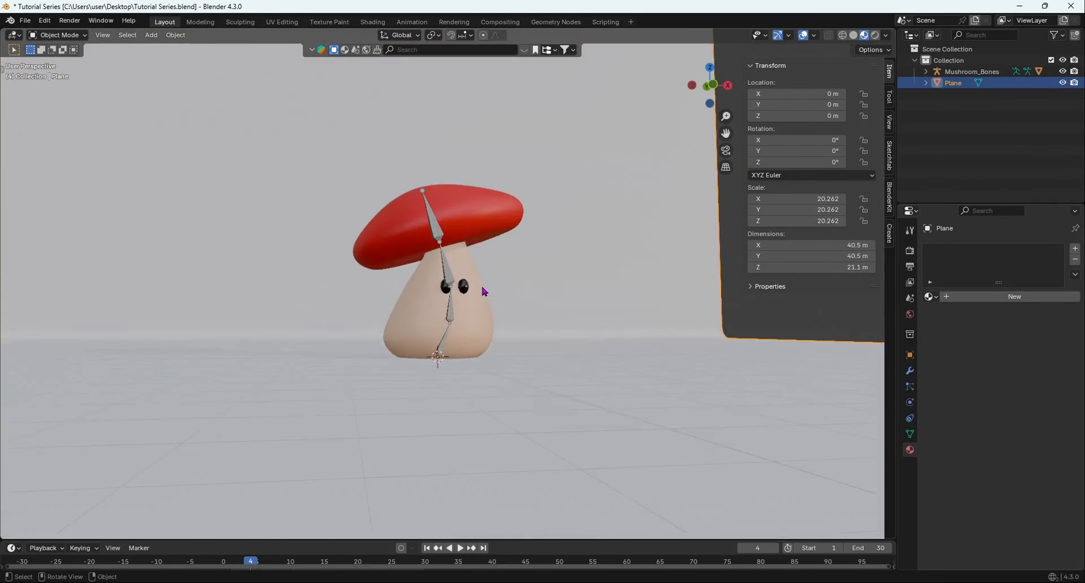
{"action": "middle_click_drag", "start_coordinate": [485, 294], "coordinate": [444, 302]}
{"action": "scroll", "coordinate": [556, 338], "scroll_direction": "down", "scroll_amount": 7}
{"action": "scroll", "coordinate": [453, 340], "scroll_direction": "up", "scroll_amount": 5}
{"action": "scroll", "coordinate": [464, 329], "scroll_direction": "down", "scroll_amount": 4}
{"action": "scroll", "coordinate": [444, 302], "scroll_direction": "up", "scroll_amount": 5}
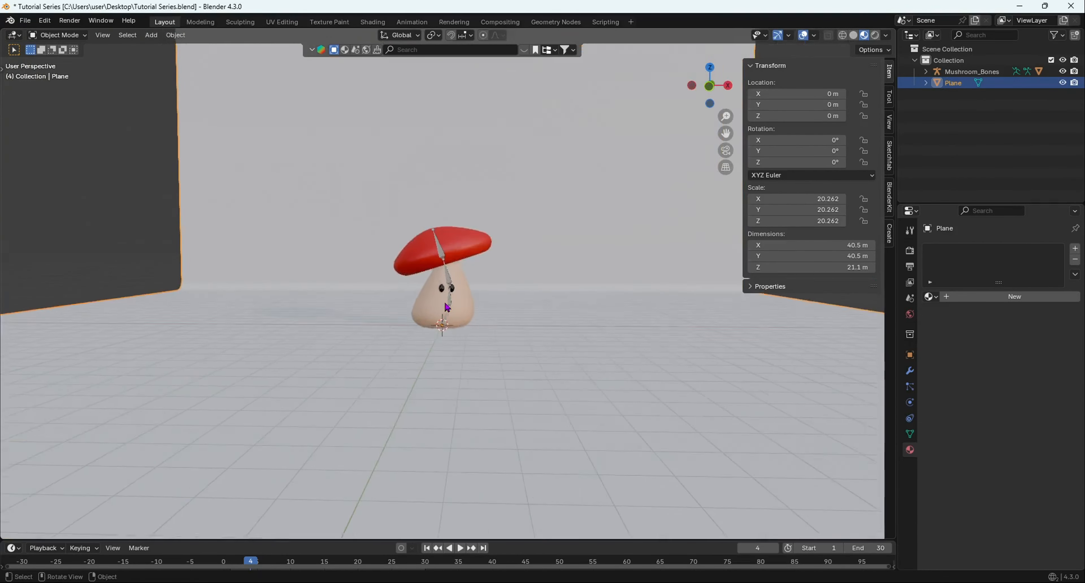
Enlarge the timeline area and set the current frame to 1.
{"action": "left_click_drag", "start_coordinate": [555, 536], "coordinate": [561, 424]}
{"action": "scroll", "coordinate": [255, 486], "scroll_direction": "up", "scroll_amount": 3}
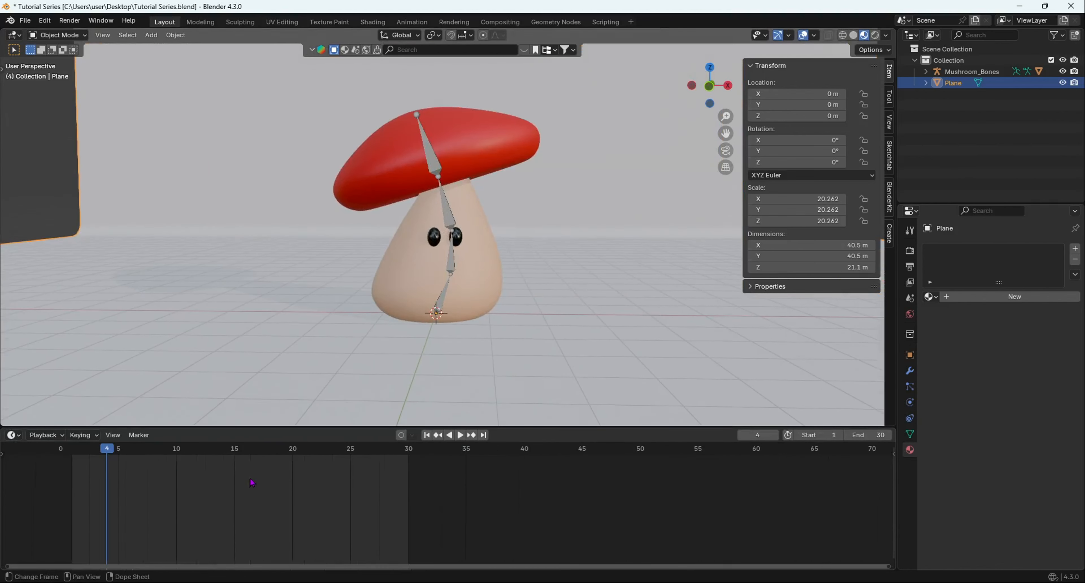
{"action": "left_click", "coordinate": [97, 458]}
{"action": "key", "text": "space"}
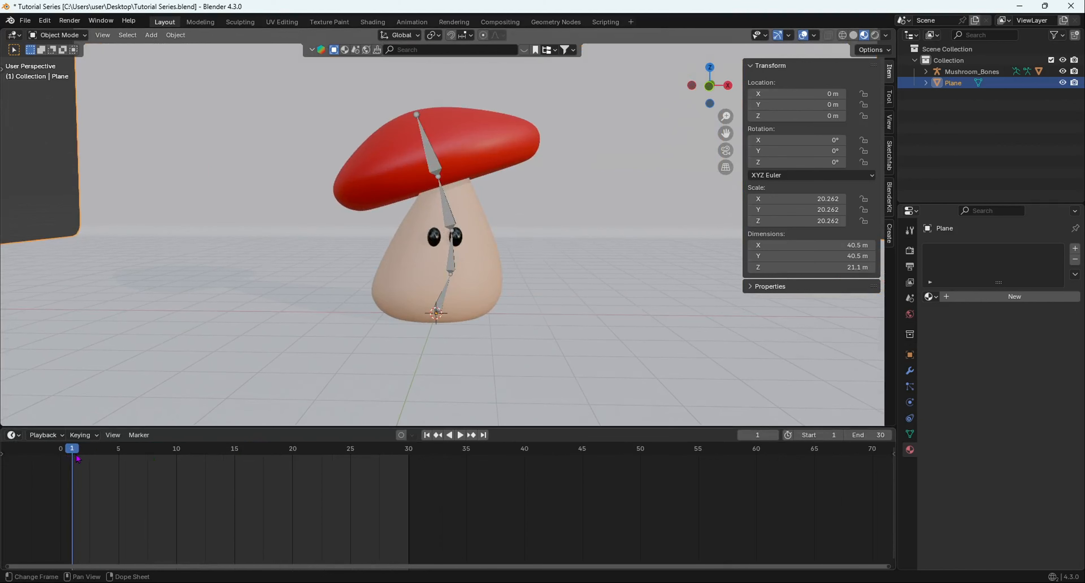
Put the Mushroom_Bones armature in Pose Mode and insert a keyframe for all its bones at frame 1.
{"action": "middle_click_drag", "start_coordinate": [484, 312], "coordinate": [459, 271]}
{"action": "left_click", "coordinate": [455, 286]}
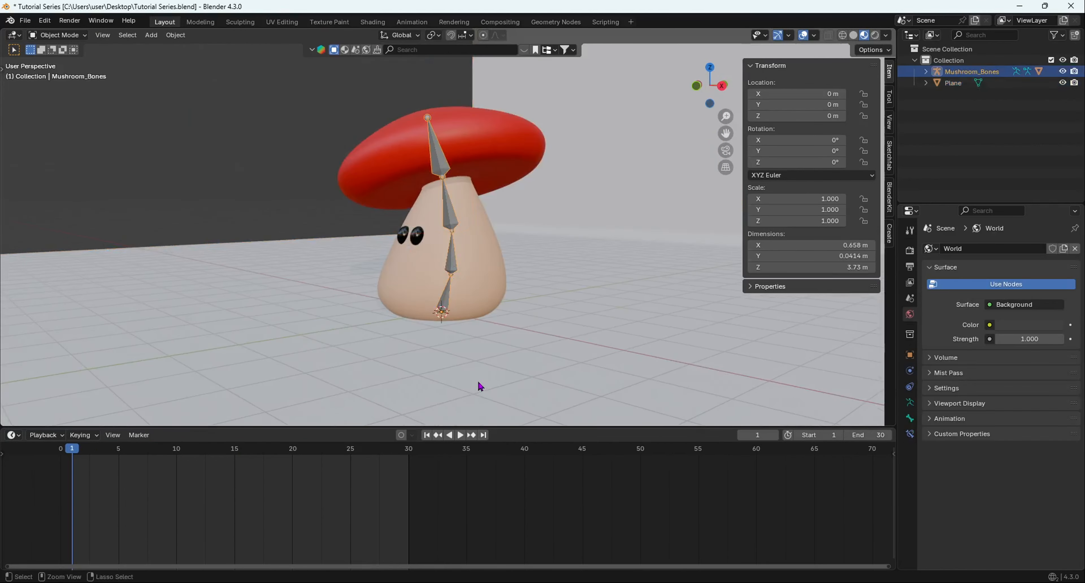
{"action": "key", "text": "ctrl+Tab"}
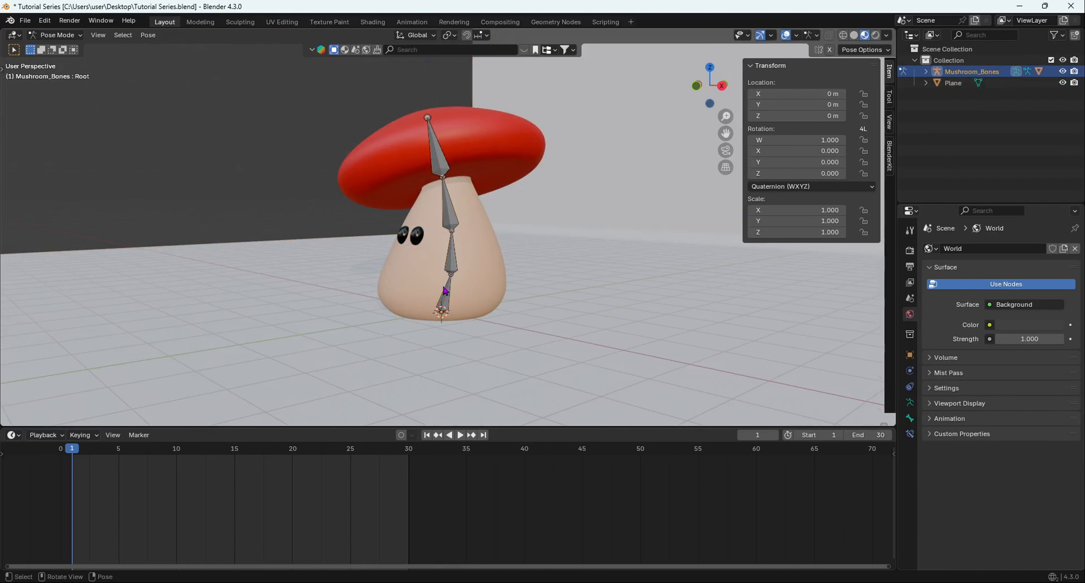
{"action": "scroll", "coordinate": [455, 274], "scroll_direction": "down", "scroll_amount": 4}
{"action": "mouse_move", "coordinate": [456, 274]}
{"action": "middle_mouse_down"}
{"action": "mouse_move", "coordinate": [481, 278]}
{"action": "mouse_move", "coordinate": [460, 279]}
{"action": "middle_mouse_up"}
{"action": "scroll", "coordinate": [459, 279], "scroll_direction": "up", "scroll_amount": 4}
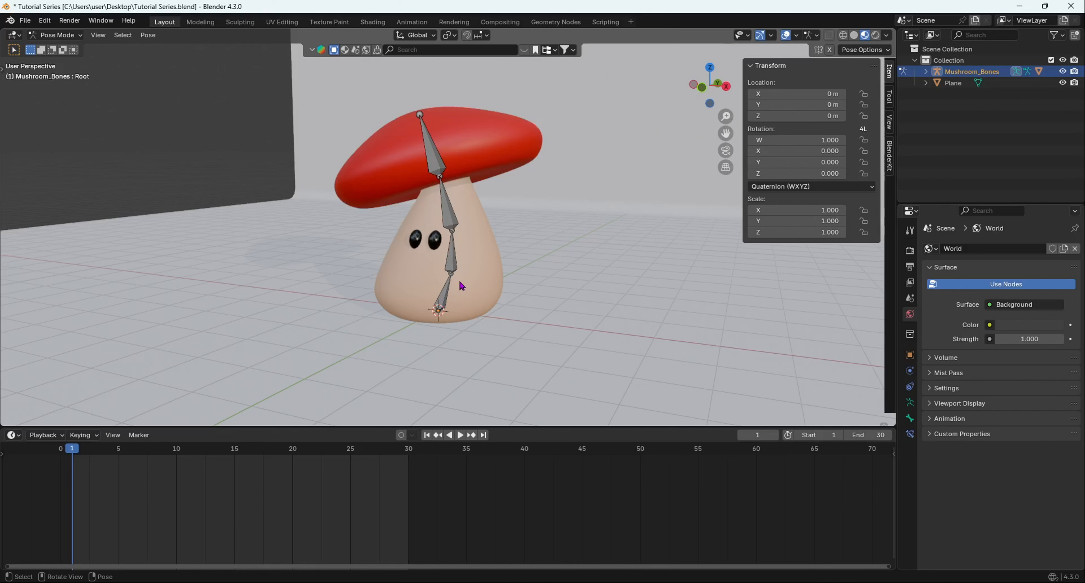
{"action": "key", "text": "a"}
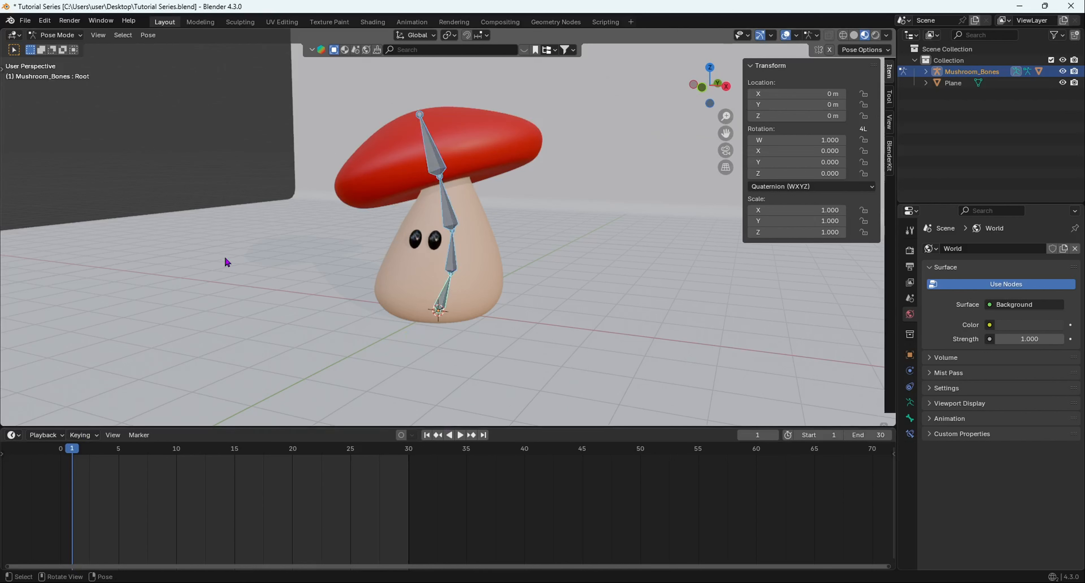
{"action": "key", "text": "i"}
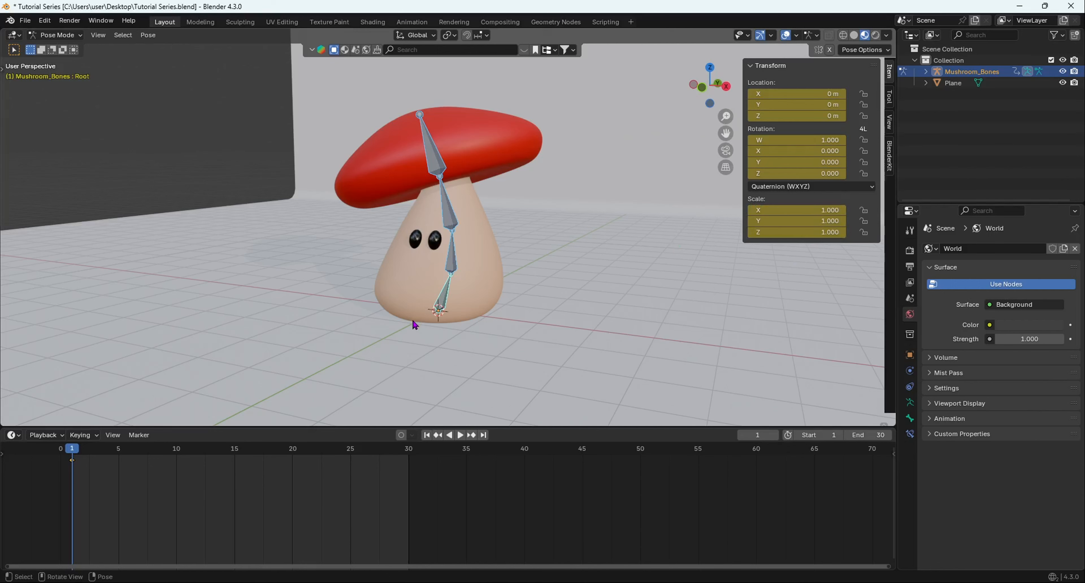
Set the animation's end frame to 250.
{"action": "middle_click_drag", "start_coordinate": [492, 284], "coordinate": [375, 390]}
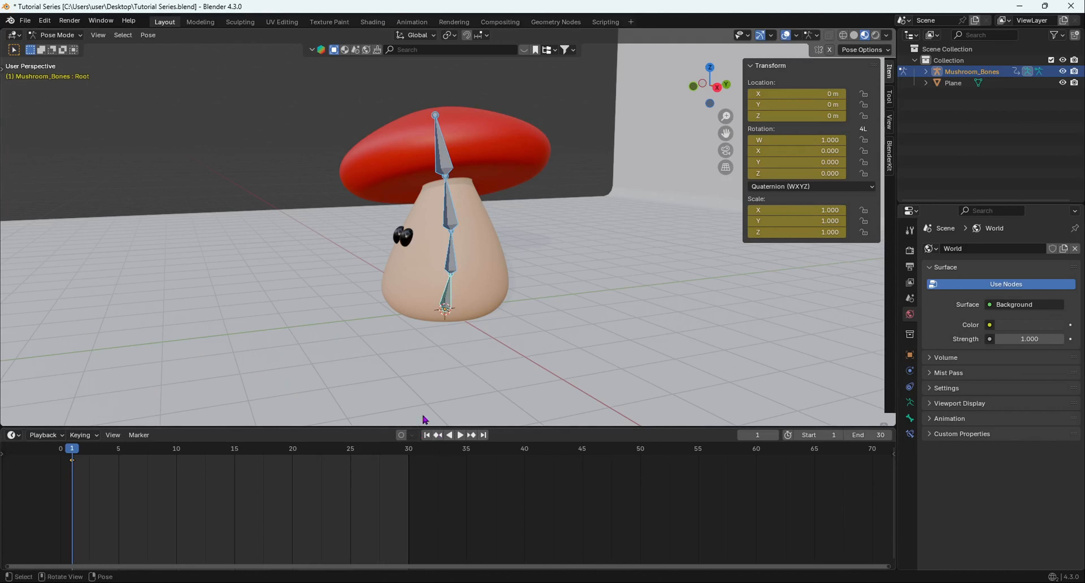
{"action": "left_click", "coordinate": [858, 434]}
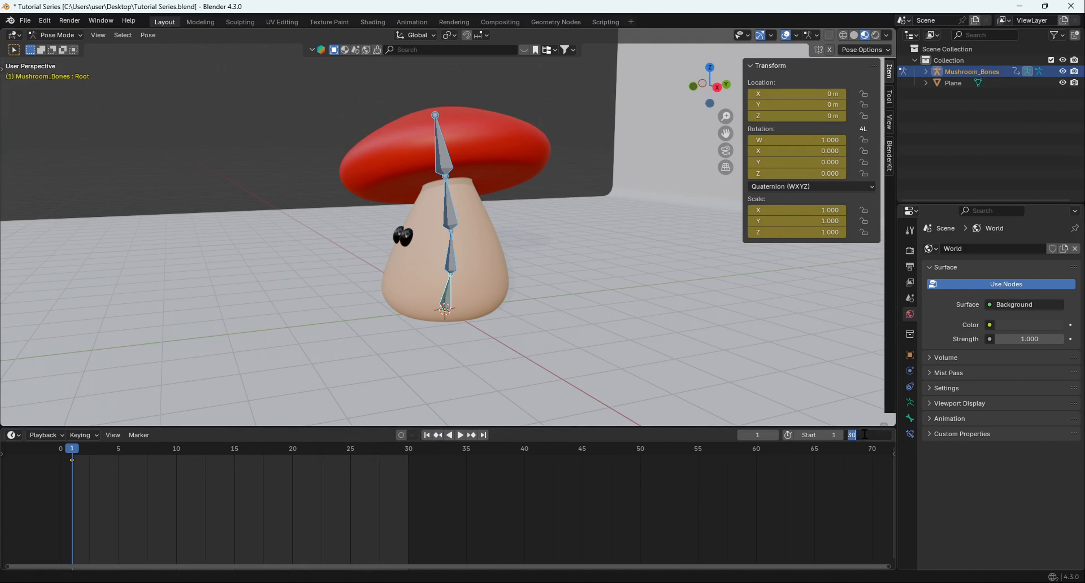
{"action": "type", "text": "250"}
{"action": "key", "text": "Return"}
{"action": "scroll", "coordinate": [271, 510], "scroll_direction": "down", "scroll_amount": 3}
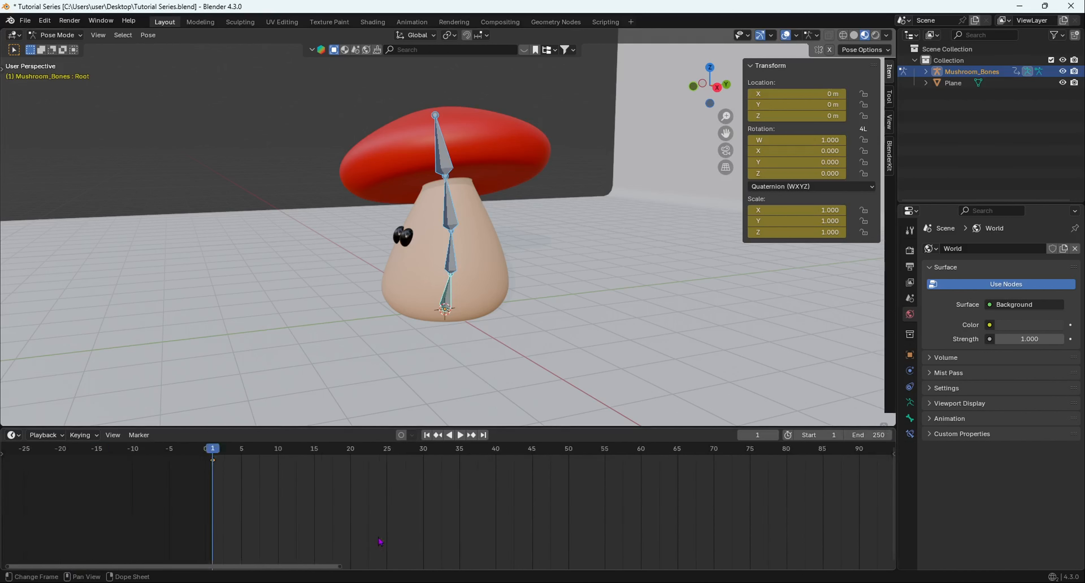
{"action": "scroll", "coordinate": [271, 511], "scroll_direction": "up", "scroll_amount": 2}
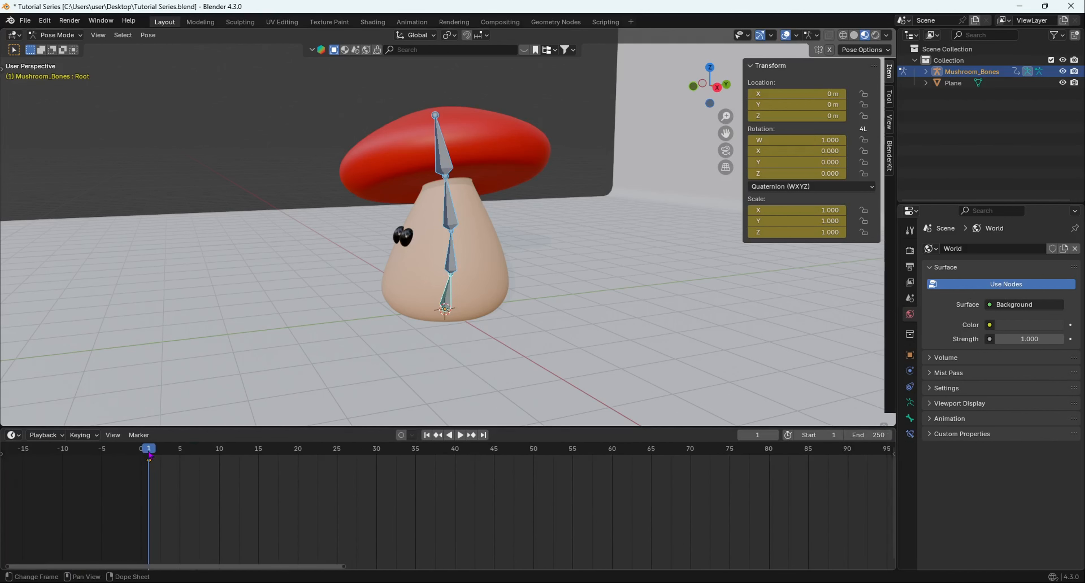
Move to frame 30 and bend the Spine bone forward in the side view.
{"action": "key", "text": "space"}
{"action": "key", "text": "space"}
{"action": "left_click", "coordinate": [376, 457]}
{"action": "middle_click_drag", "start_coordinate": [518, 221], "coordinate": [544, 227]}
{"action": "scroll", "coordinate": [455, 232], "scroll_direction": "up", "scroll_amount": 10}
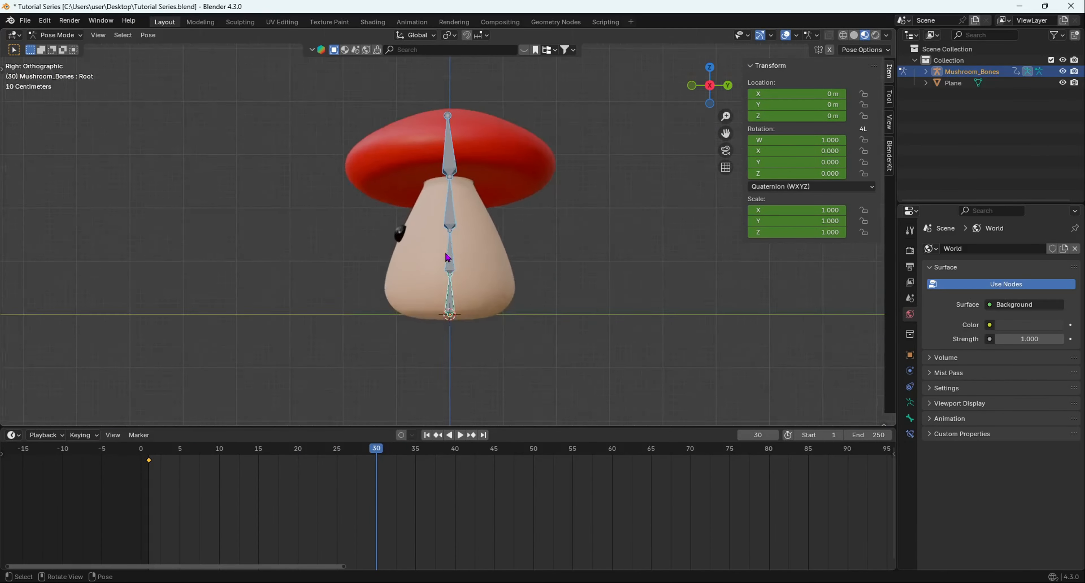
{"action": "left_click", "coordinate": [451, 269]}
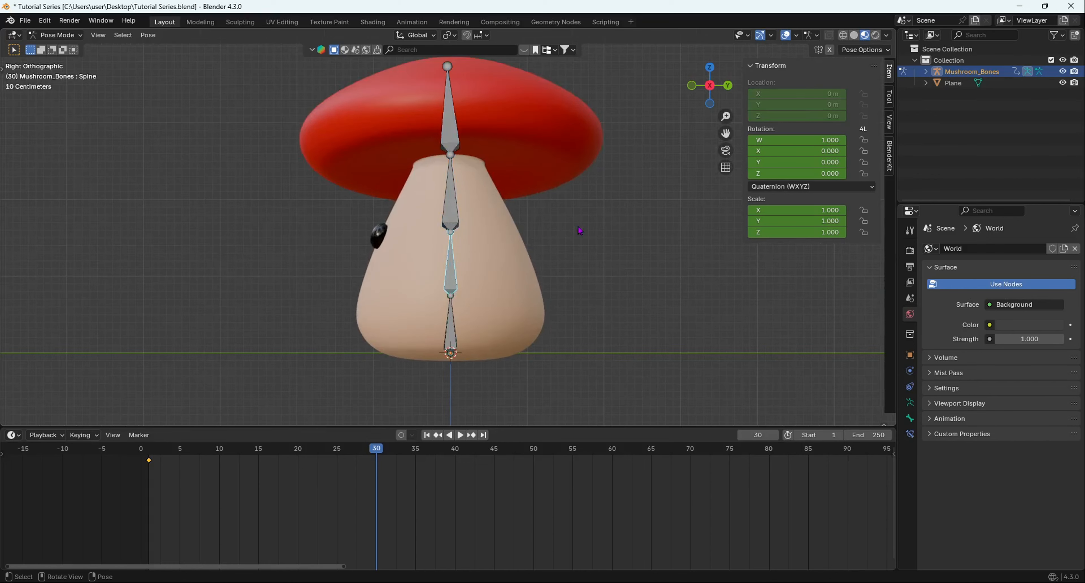
{"action": "key", "text": "r"}
{"action": "left_click", "coordinate": [651, 164]}
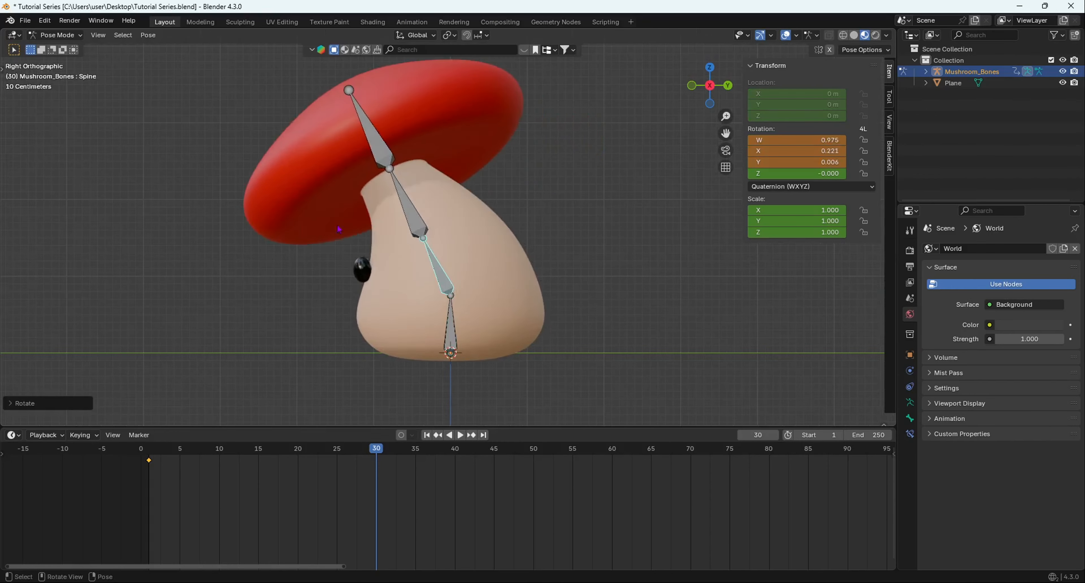
Rotate the Head bone and the RedPart cap bone further forward to deepen the mushroom's bow.
{"action": "left_click", "coordinate": [407, 203]}
{"action": "key", "text": "r"}
{"action": "left_click", "coordinate": [672, 156]}
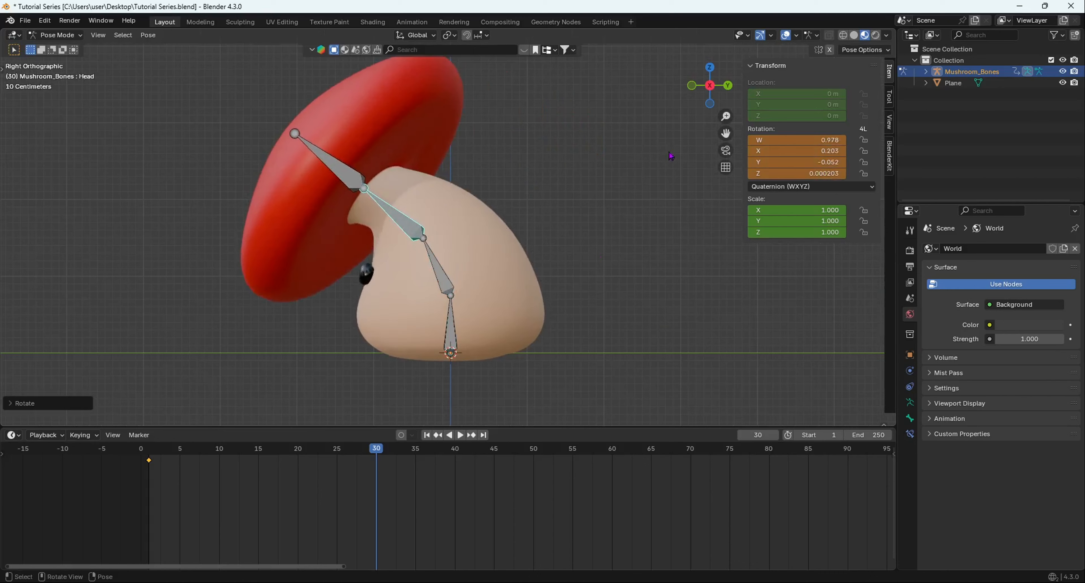
{"action": "left_click", "coordinate": [333, 165]}
{"action": "key", "text": "r"}
{"action": "left_click", "coordinate": [564, 157]}
Adjust the cap bone's tilt with a free rotation and insert a keyframe for all bones at frame 30.
{"action": "scroll", "coordinate": [556, 374], "scroll_direction": "down", "scroll_amount": 5}
{"action": "middle_click_drag", "start_coordinate": [378, 408], "coordinate": [606, 224]}
{"action": "scroll", "coordinate": [518, 216], "scroll_direction": "down", "scroll_amount": 4}
{"action": "scroll", "coordinate": [489, 236], "scroll_direction": "up", "scroll_amount": 3}
{"action": "middle_click_drag", "start_coordinate": [518, 217], "coordinate": [455, 268]}
{"action": "key", "text": "r"}
{"action": "key", "text": "r"}
{"action": "left_click", "coordinate": [509, 228]}
{"action": "key", "text": "a"}
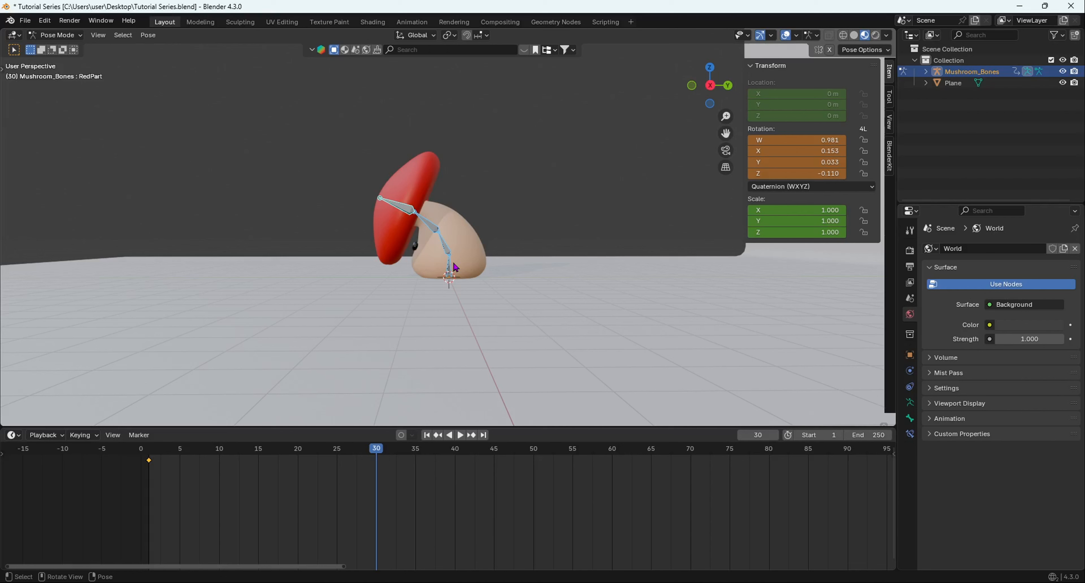
{"action": "key", "text": "i"}
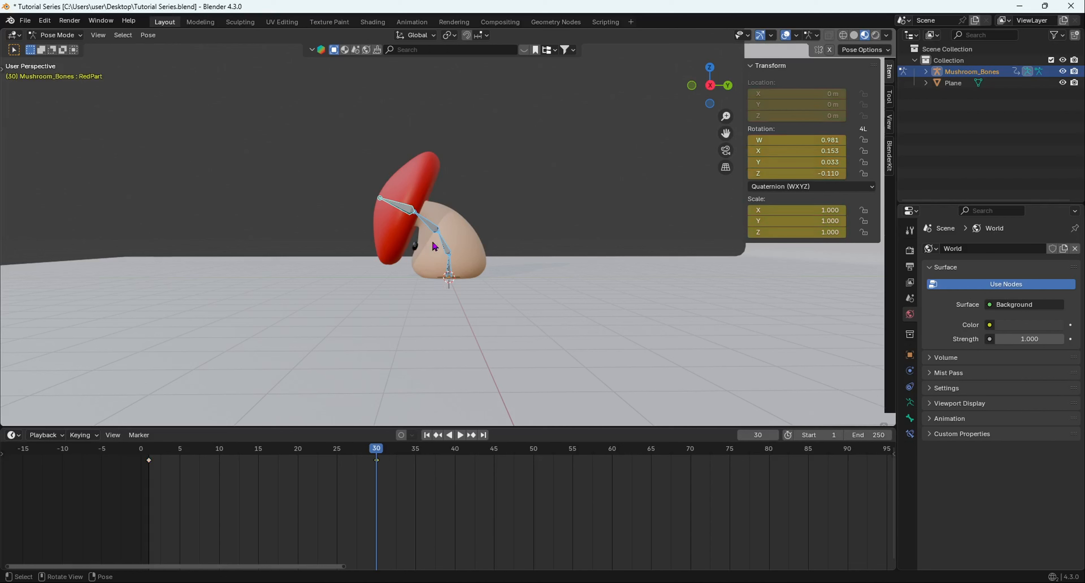
Try keyframing only the RedPart bone at frame 30, scrub back to preview it, and undo the attempt.
{"action": "scroll", "coordinate": [450, 255], "scroll_direction": "up", "scroll_amount": 2}
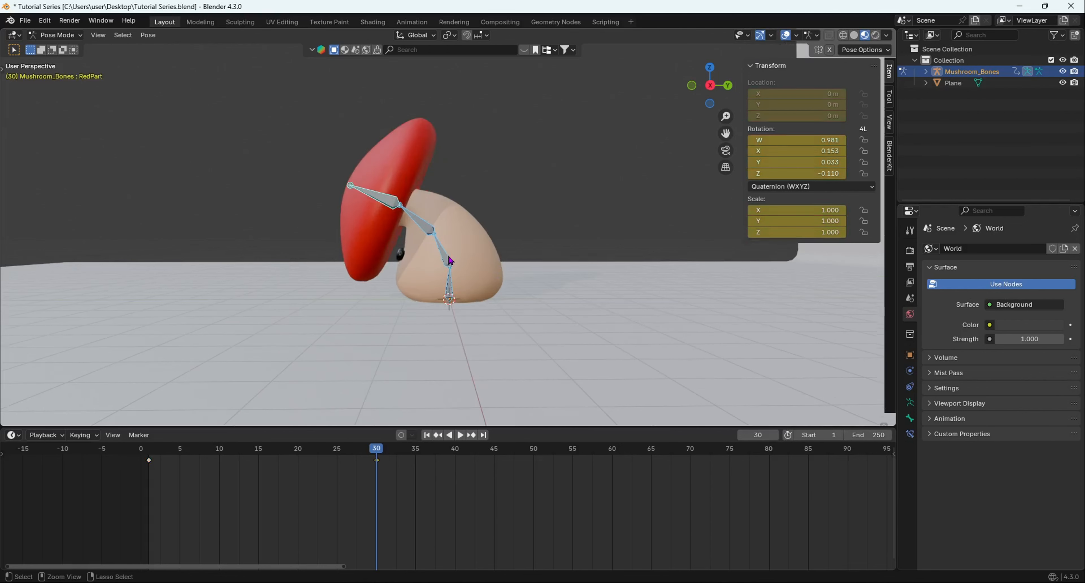
{"action": "key", "text": "alt+i"}
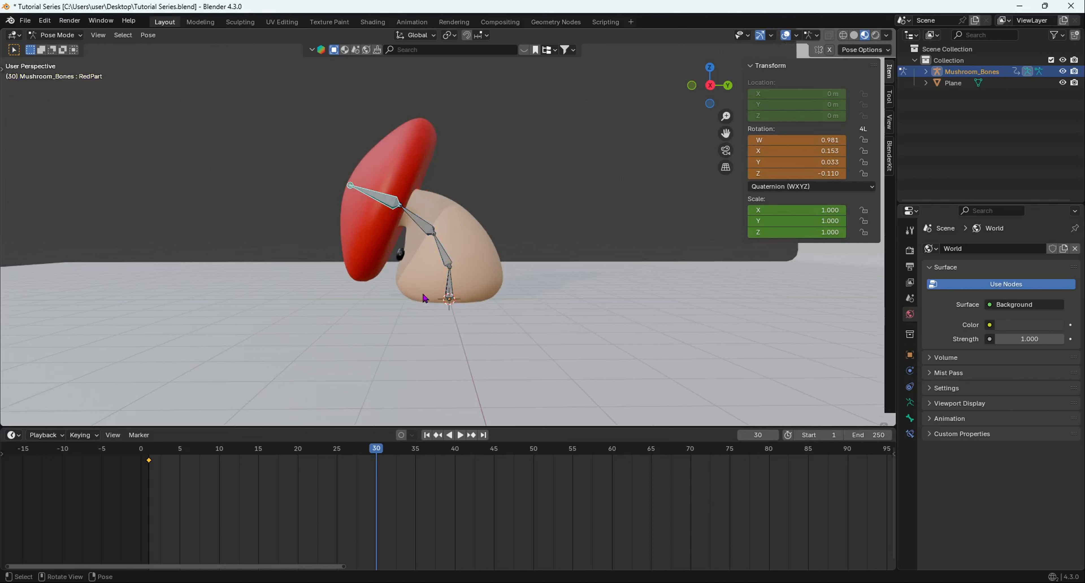
{"action": "key", "text": "i"}
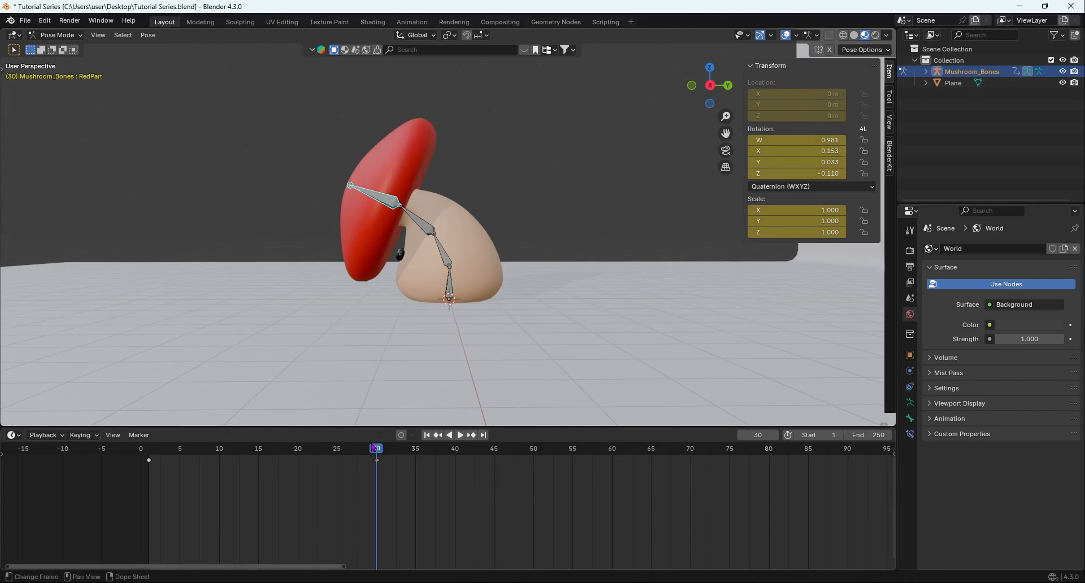
{"action": "left_click", "coordinate": [426, 230]}
{"action": "key", "text": "shift+ctrl+space"}
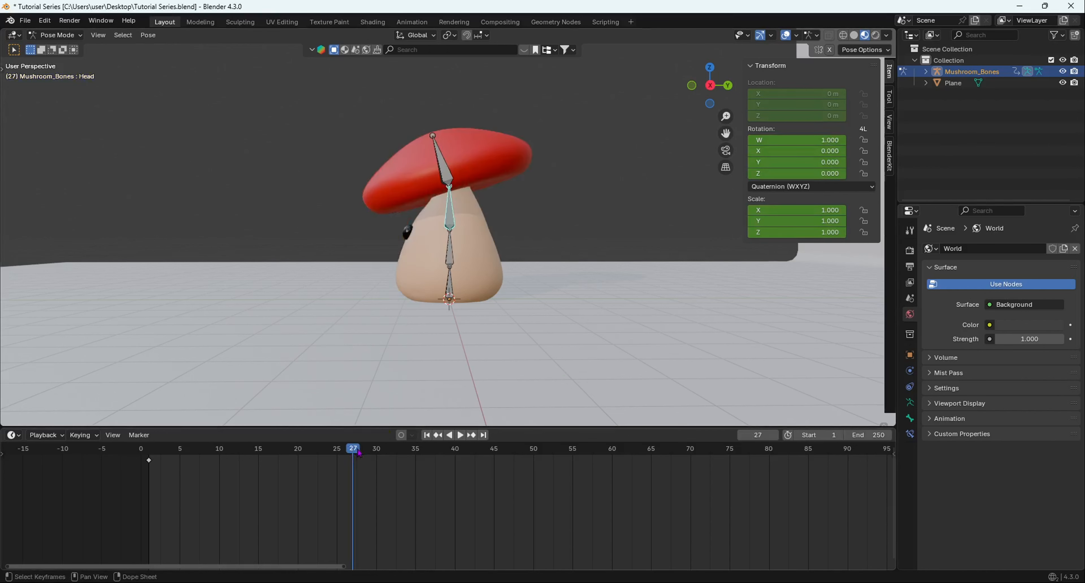
{"action": "mouse_move", "coordinate": [359, 451]}
{"action": "left_mouse_down"}
{"action": "mouse_move", "coordinate": [392, 450]}
{"action": "mouse_move", "coordinate": [322, 451]}
{"action": "mouse_move", "coordinate": [463, 450]}
{"action": "mouse_move", "coordinate": [280, 459]}
{"action": "mouse_move", "coordinate": [347, 457]}
{"action": "left_mouse_up"}
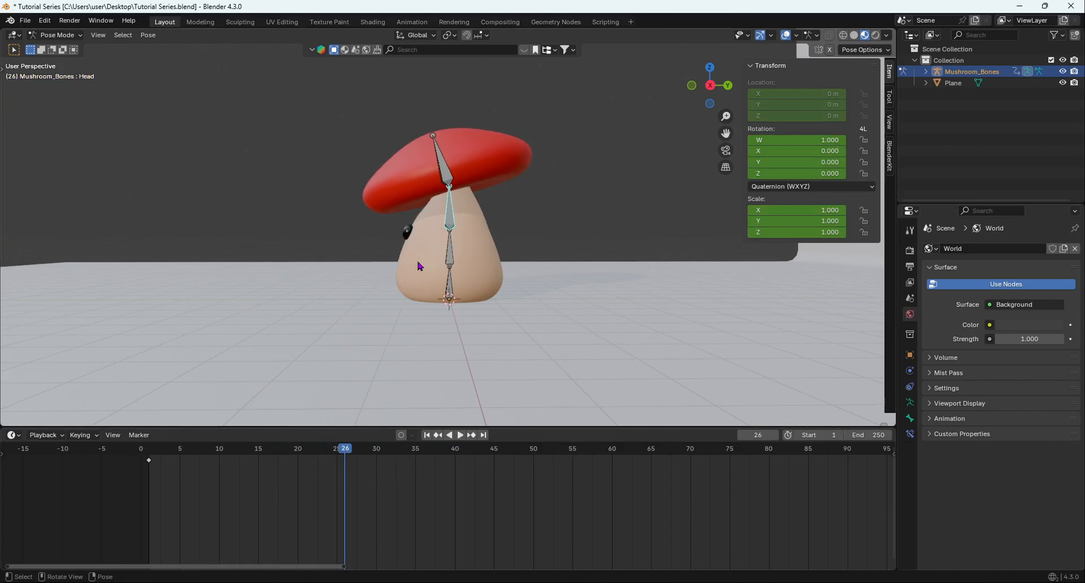
{"action": "key", "text": "ctrl+z"}
{"action": "key", "text": "ctrl+z"}
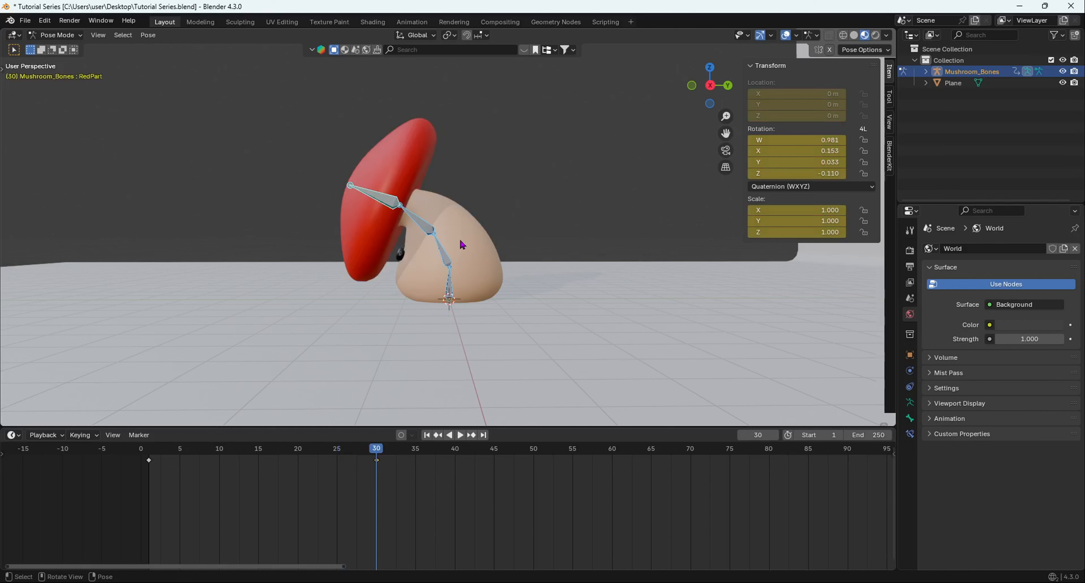
Play the animation from the start to check the bow, and view the bent pose from an angle.
{"action": "left_click_drag", "start_coordinate": [396, 449], "coordinate": [139, 466]}
{"action": "key", "text": "space"}
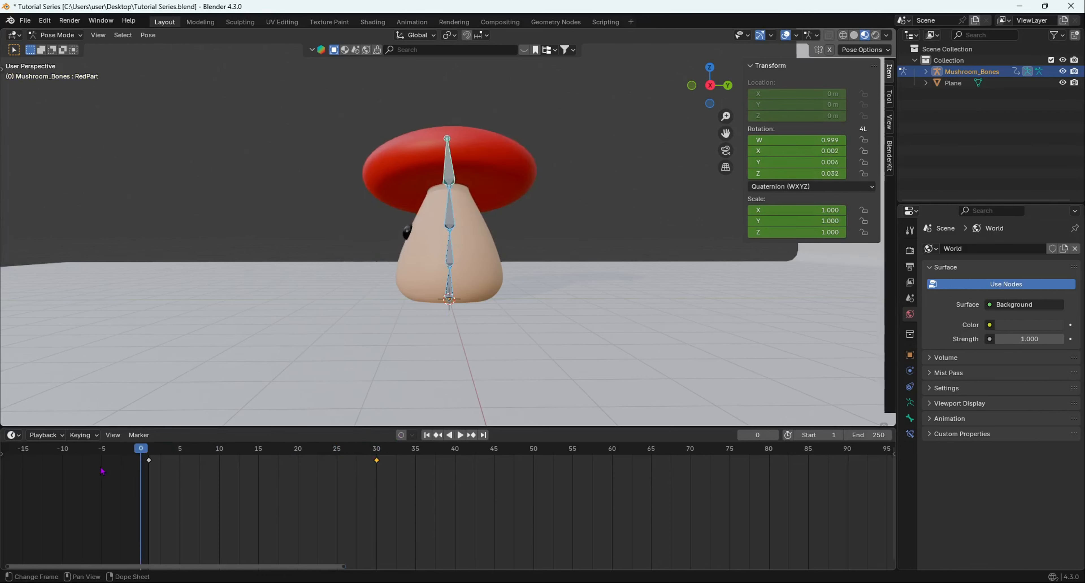
{"action": "key", "text": "space"}
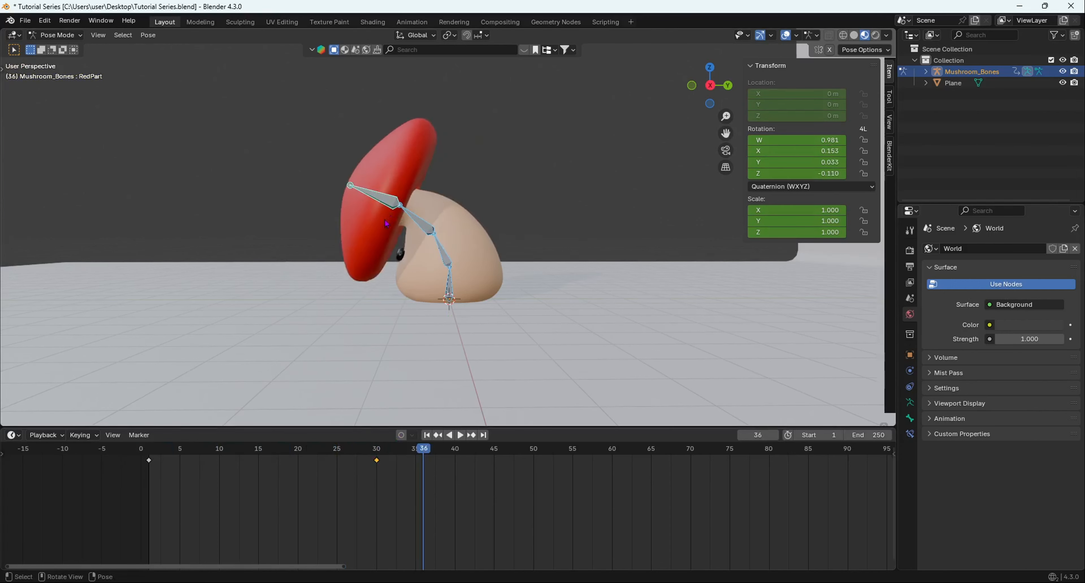
{"action": "middle_click_drag", "start_coordinate": [352, 344], "coordinate": [434, 418]}
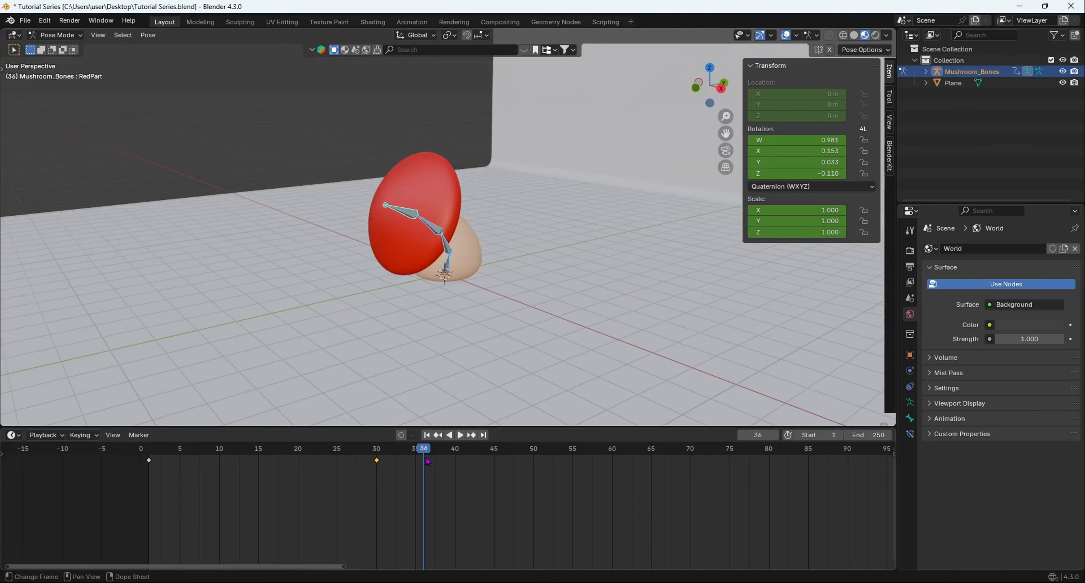
At frame 45, raise the whole mushroom above the floor along the Z axis and insert a keyframe for all bones.
{"action": "left_click_drag", "start_coordinate": [404, 457], "coordinate": [429, 459]}
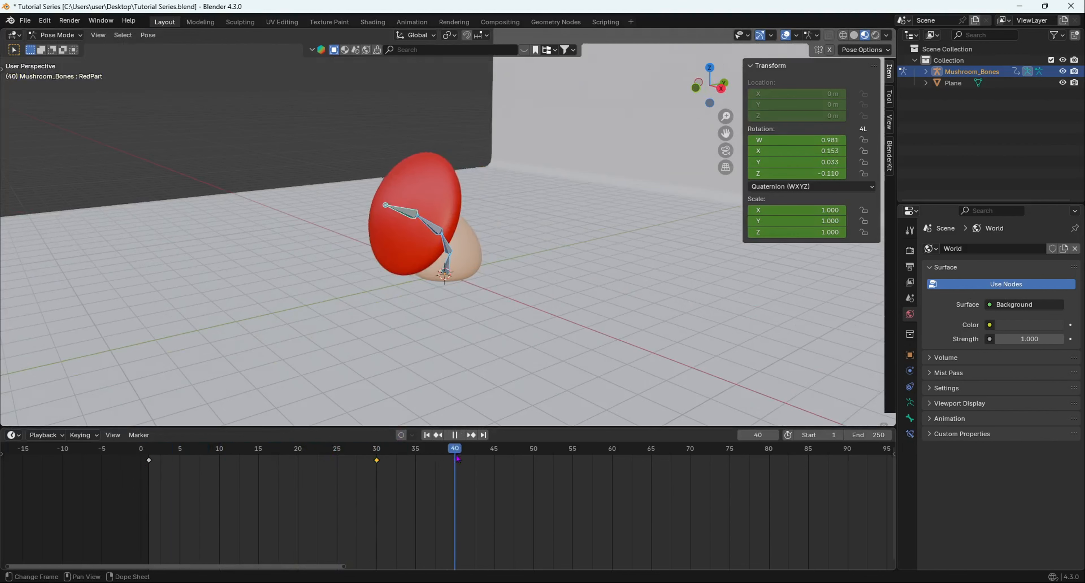
{"action": "left_click_drag", "start_coordinate": [310, 480], "coordinate": [504, 451]}
{"action": "middle_click_drag", "start_coordinate": [530, 318], "coordinate": [404, 346]}
{"action": "key", "text": "KP_1"}
{"action": "scroll", "coordinate": [419, 316], "scroll_direction": "up", "scroll_amount": 1}
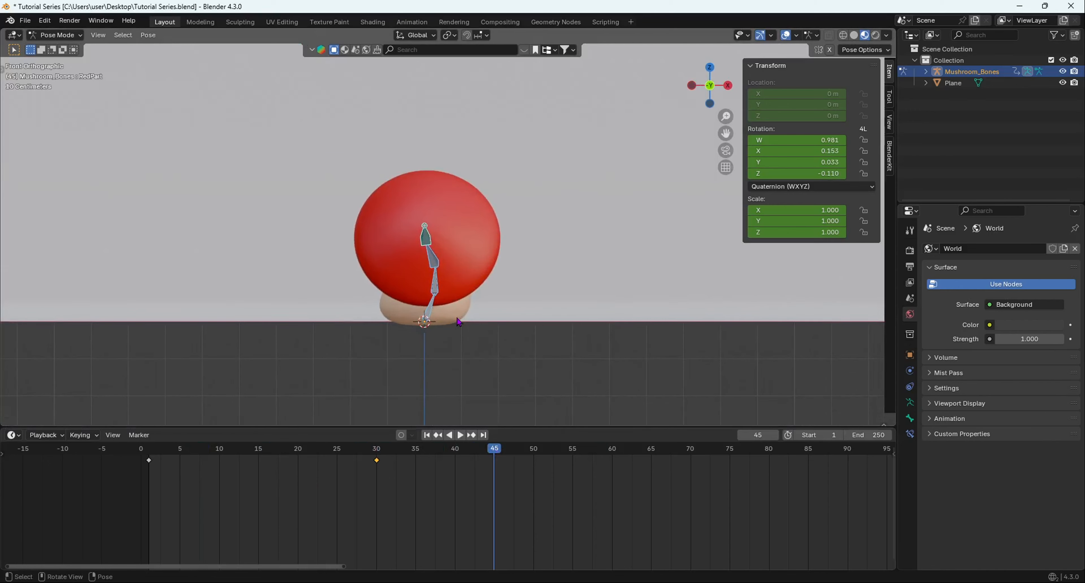
{"action": "key", "text": "g"}
{"action": "key", "text": "z"}
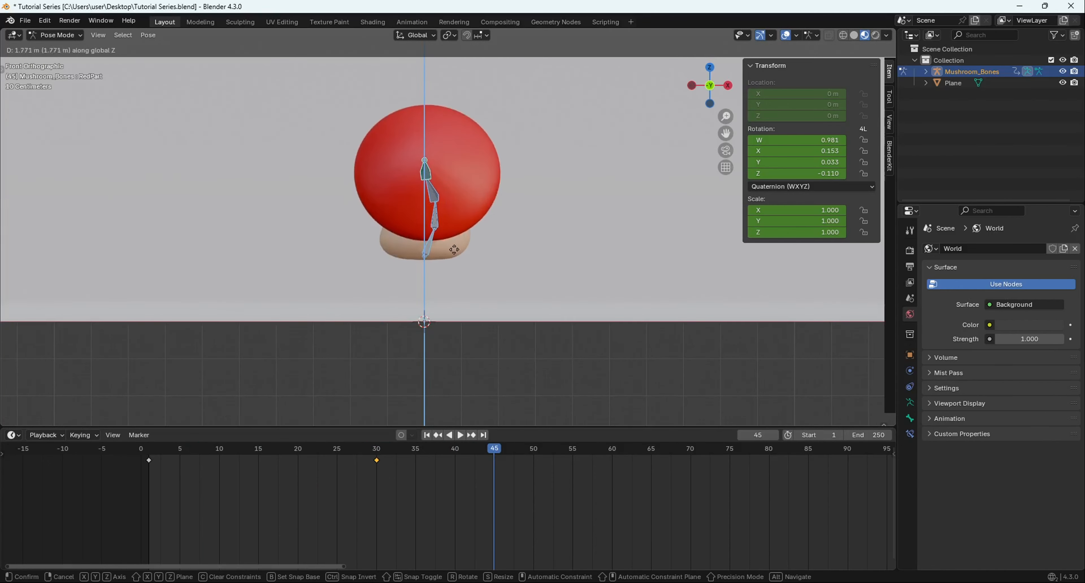
{"action": "left_click", "coordinate": [463, 298]}
{"action": "middle_click_drag", "start_coordinate": [463, 298], "coordinate": [434, 277]}
{"action": "key", "text": "g"}
{"action": "right_click", "coordinate": [548, 274]}
{"action": "key", "text": "i"}
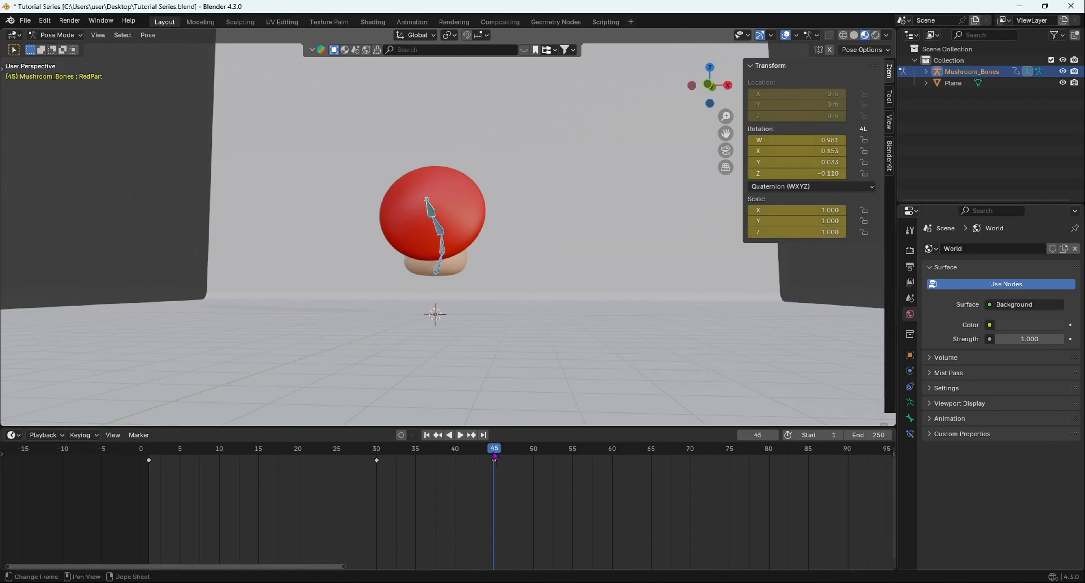
Play the animation from its early frames to check the bow followed by the jump.
{"action": "left_click_drag", "start_coordinate": [496, 450], "coordinate": [191, 451]}
{"action": "key", "text": "space"}
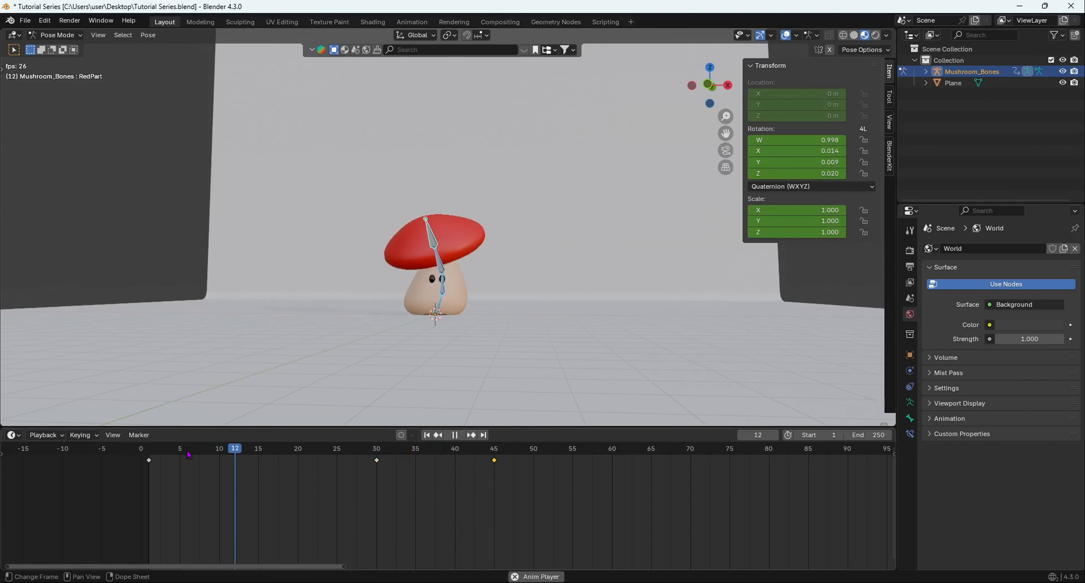
{"action": "key", "text": "space"}
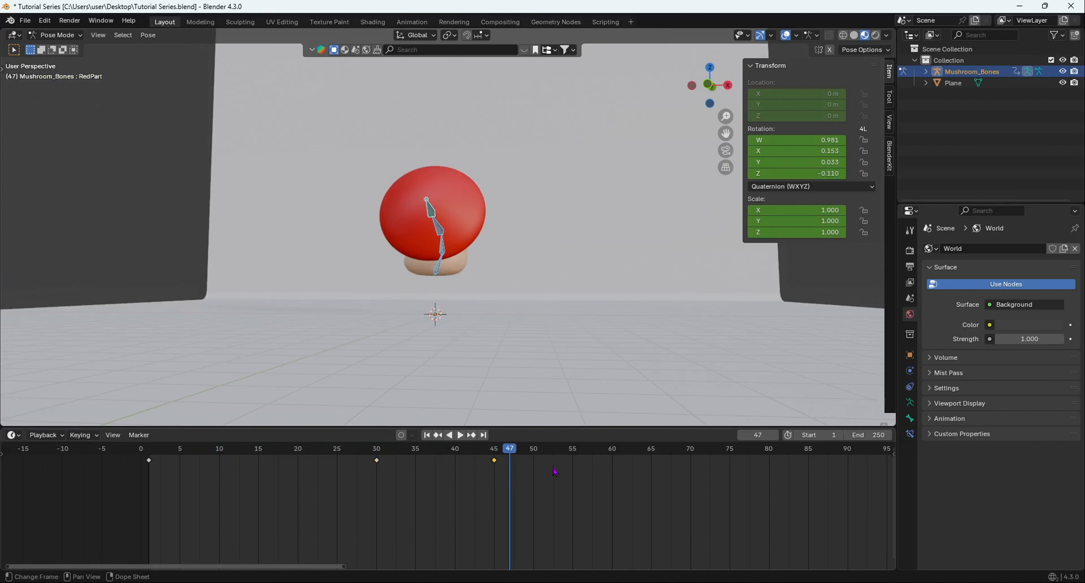
At frame 45, rotate the Spine, Head and RedPart bones backward in the side view to straighten the airborne mushroom.
{"action": "middle_click_drag", "start_coordinate": [502, 401], "coordinate": [507, 336]}
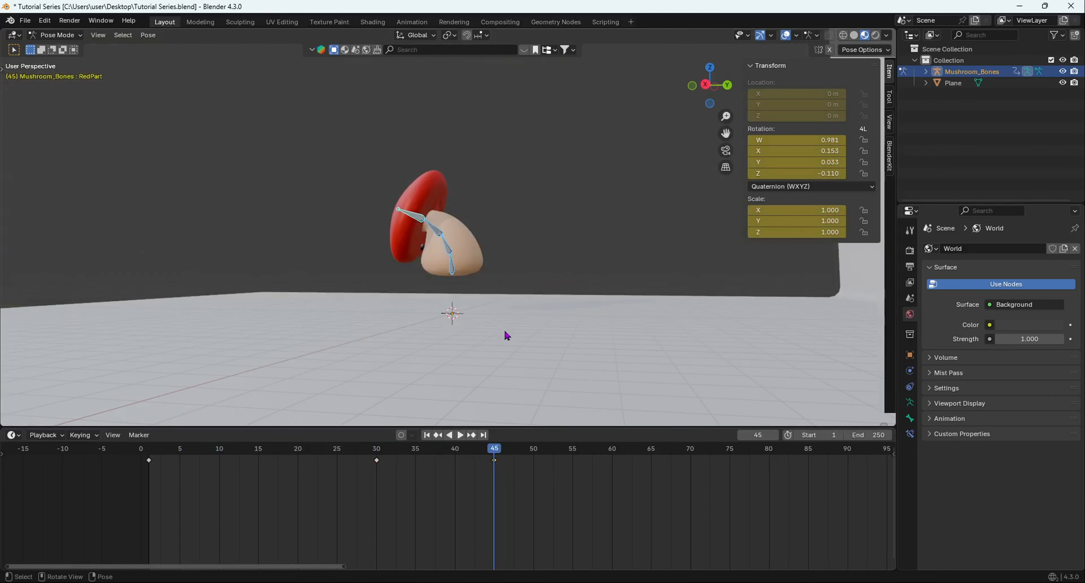
{"action": "key", "text": "KP_3"}
{"action": "scroll", "coordinate": [484, 211], "scroll_direction": "up", "scroll_amount": 5}
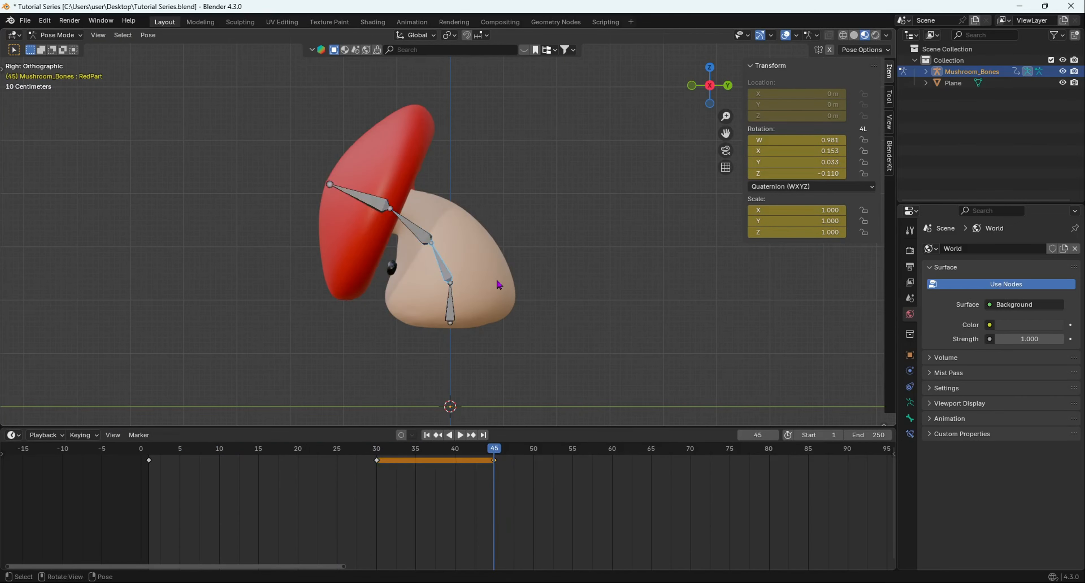
{"action": "key", "text": "r"}
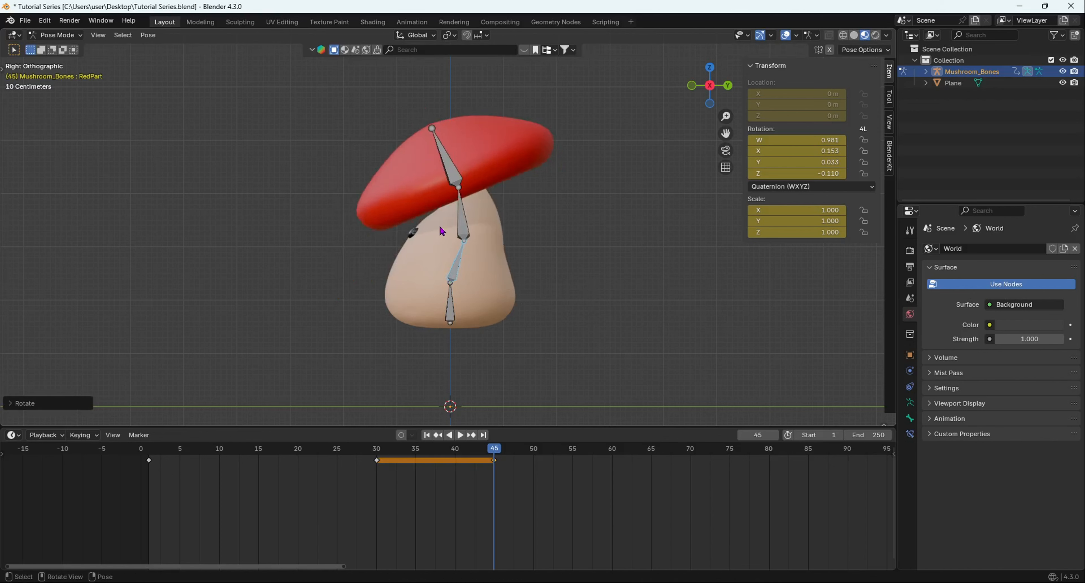
{"action": "left_click", "coordinate": [558, 292]}
{"action": "left_click_drag", "start_coordinate": [385, 79], "coordinate": [533, 152]}
{"action": "key", "text": "r"}
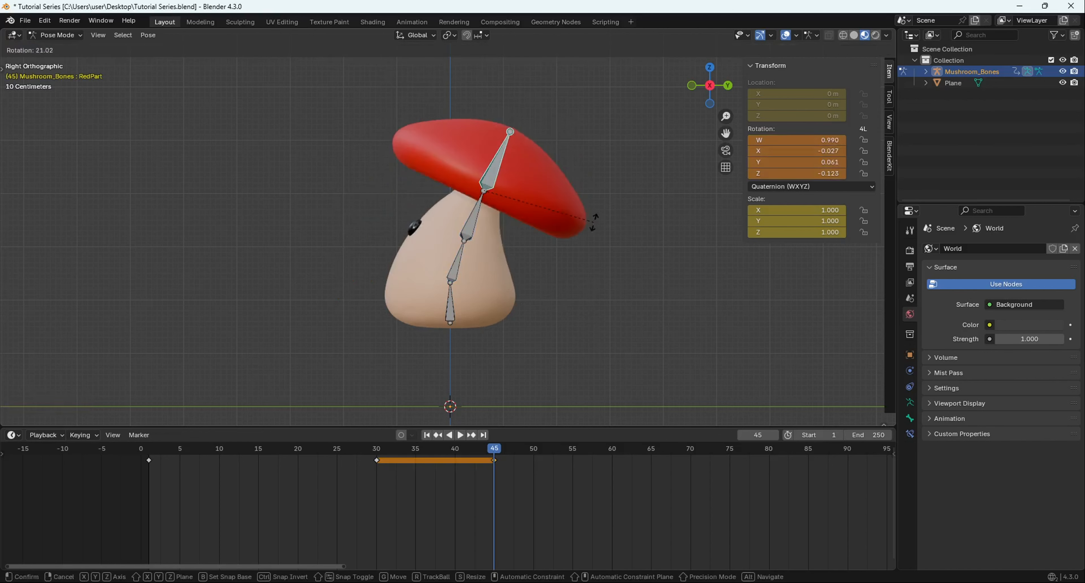
{"action": "left_click", "coordinate": [602, 224]}
Fine-tune the lean of the Spine and Head bones, turning the Spine by about -8.8 degrees.
{"action": "left_click_drag", "start_coordinate": [413, 223], "coordinate": [480, 258]}
{"action": "key", "text": "r"}
{"action": "left_click", "coordinate": [527, 243]}
{"action": "key", "text": "r"}
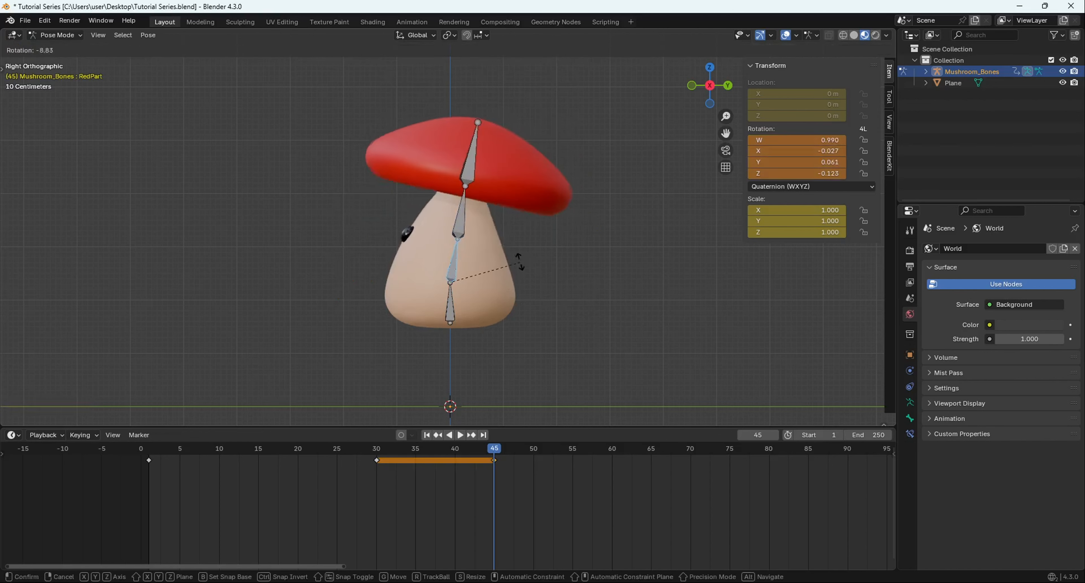
{"action": "left_click", "coordinate": [519, 263]}
{"action": "left_click_drag", "start_coordinate": [433, 206], "coordinate": [493, 223]}
{"action": "key", "text": "r"}
{"action": "left_click", "coordinate": [539, 238]}
Tilt the RedPart cap bone slightly further back and update the keyframe for all bones at frame 45.
{"action": "left_click_drag", "start_coordinate": [482, 150], "coordinate": [575, 211]}
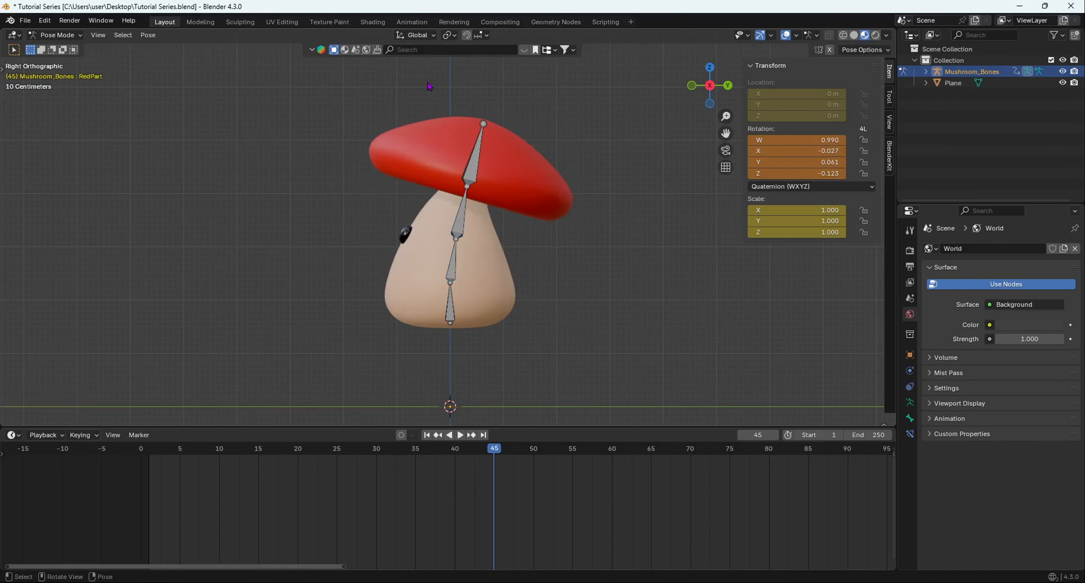
{"action": "left_click_drag", "start_coordinate": [430, 85], "coordinate": [543, 173]}
{"action": "key", "text": "r"}
{"action": "left_click", "coordinate": [572, 186]}
{"action": "middle_click_drag", "start_coordinate": [572, 186], "coordinate": [499, 253]}
{"action": "key", "text": "i"}
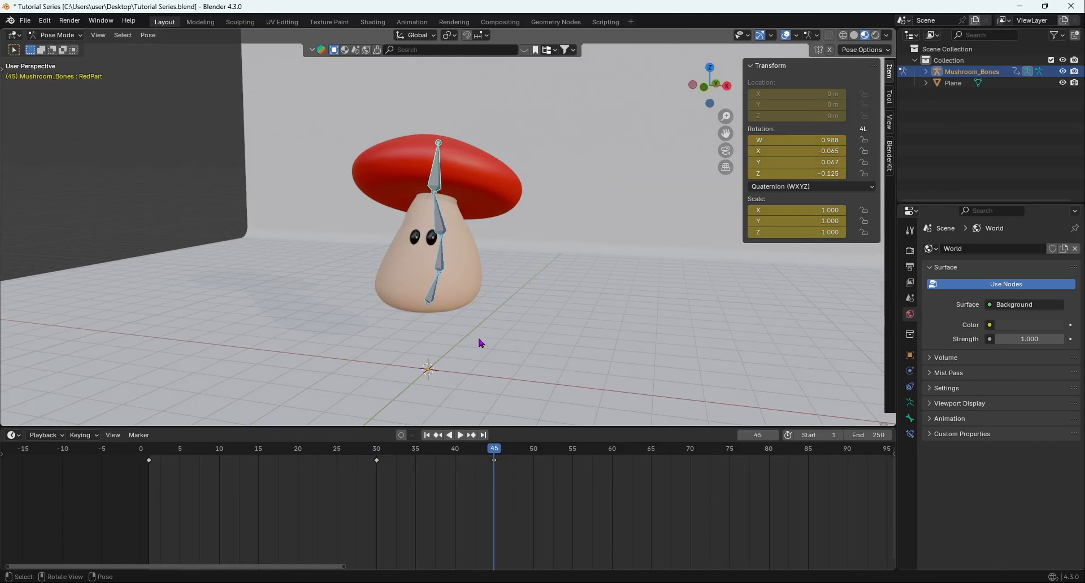
Play the animation from the start and examine the mushroom's jump from the front and at an angle.
{"action": "scroll", "coordinate": [509, 304], "scroll_direction": "up", "scroll_amount": 4}
{"action": "middle_click_drag", "start_coordinate": [507, 303], "coordinate": [485, 411]}
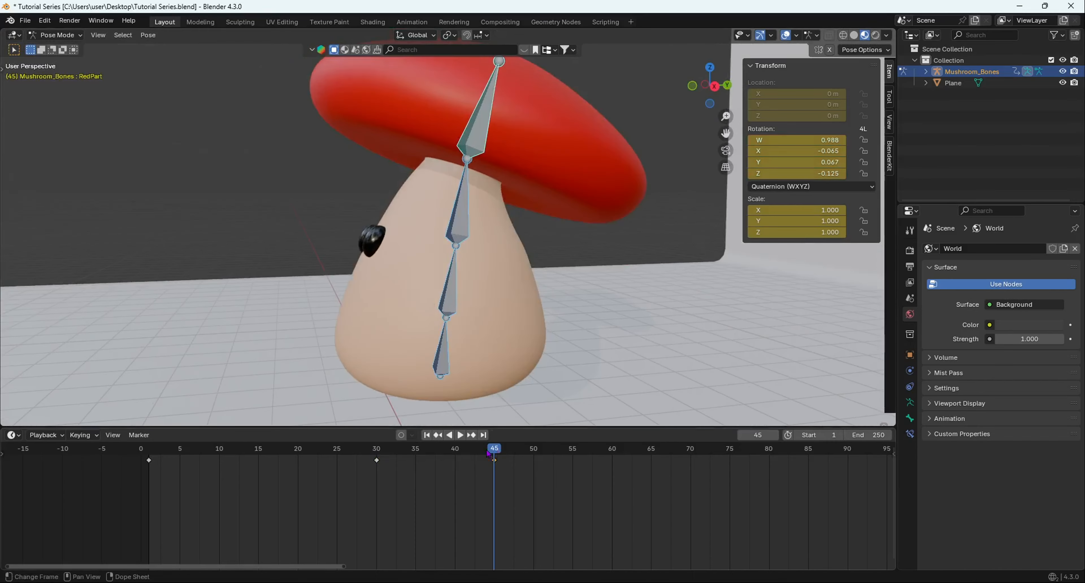
{"action": "left_click_drag", "start_coordinate": [487, 451], "coordinate": [141, 451]}
{"action": "scroll", "coordinate": [413, 318], "scroll_direction": "down", "scroll_amount": 5}
{"action": "middle_click_drag", "start_coordinate": [413, 318], "coordinate": [487, 299]}
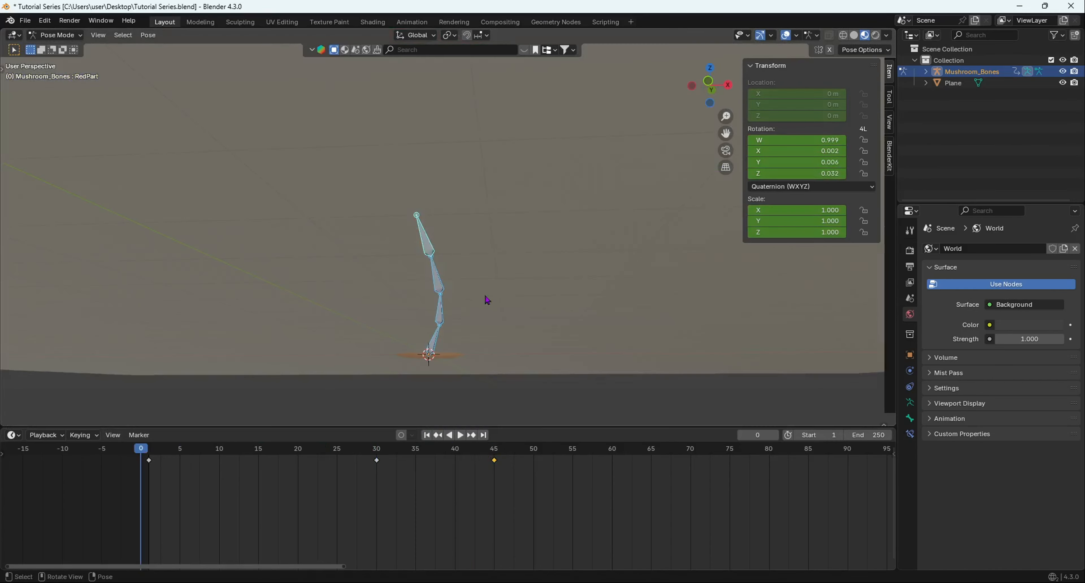
{"action": "key", "text": "space"}
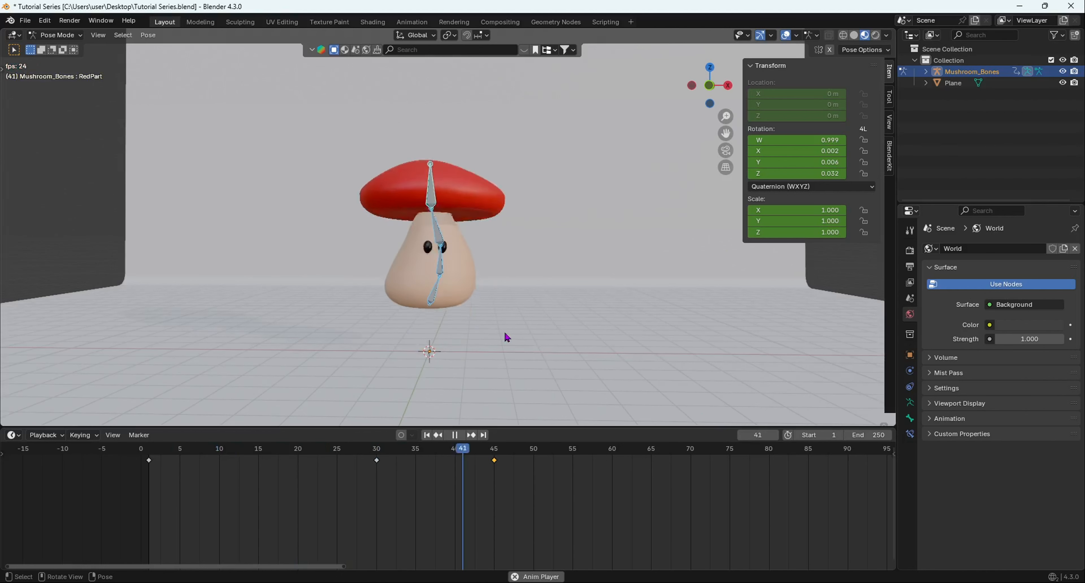
{"action": "middle_click_drag", "start_coordinate": [523, 324], "coordinate": [439, 347]}
{"action": "key", "text": "space"}
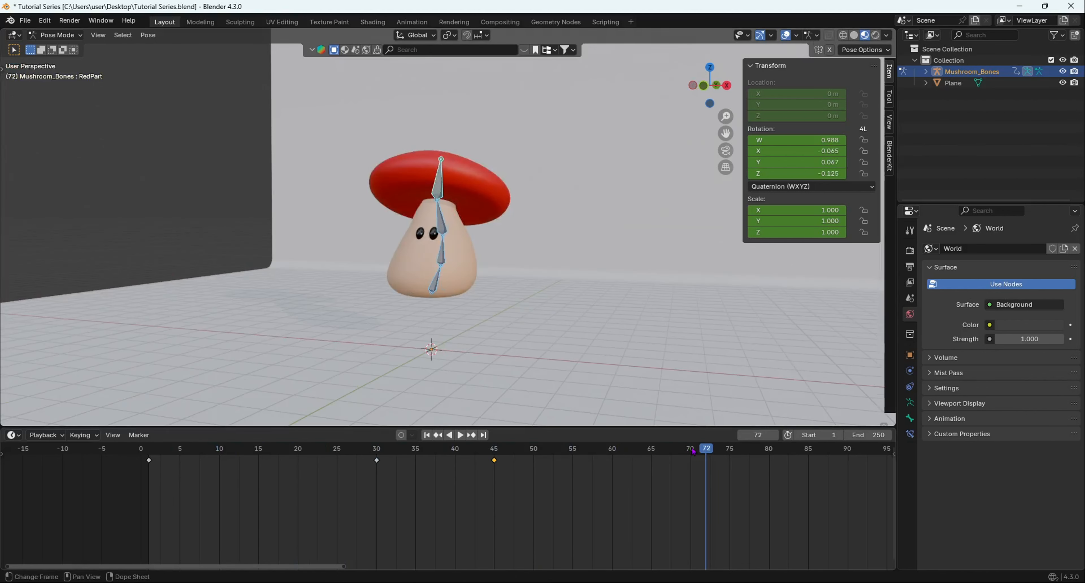
{"action": "left_click_drag", "start_coordinate": [693, 451], "coordinate": [145, 450]}
{"action": "key", "text": "space"}
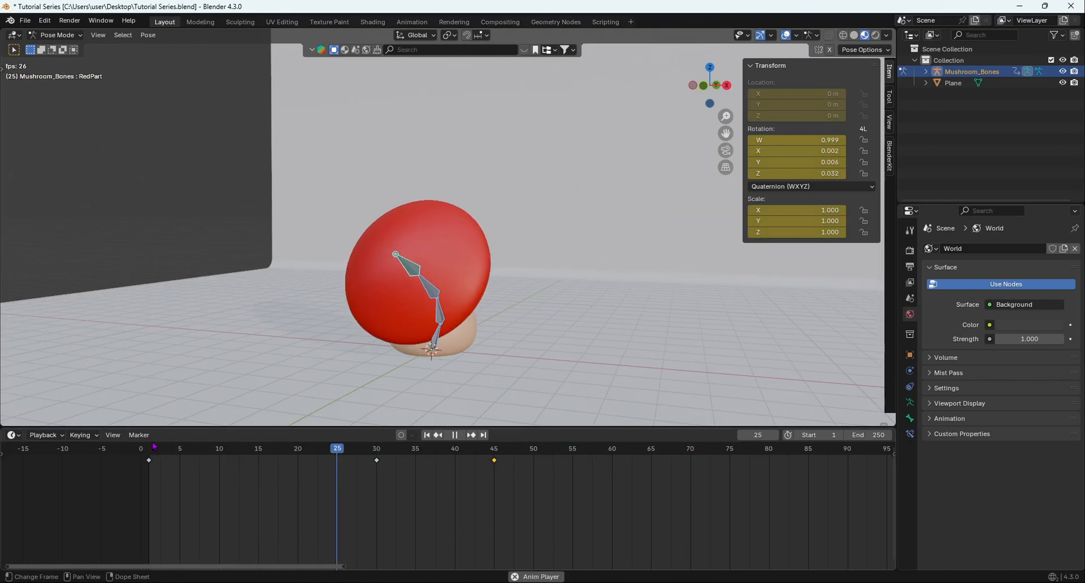
{"action": "key", "text": "space"}
Move the airborne pose keyframe at frame 45 to frame 40 and play the animation from the start.
{"action": "left_click", "coordinate": [472, 452]}
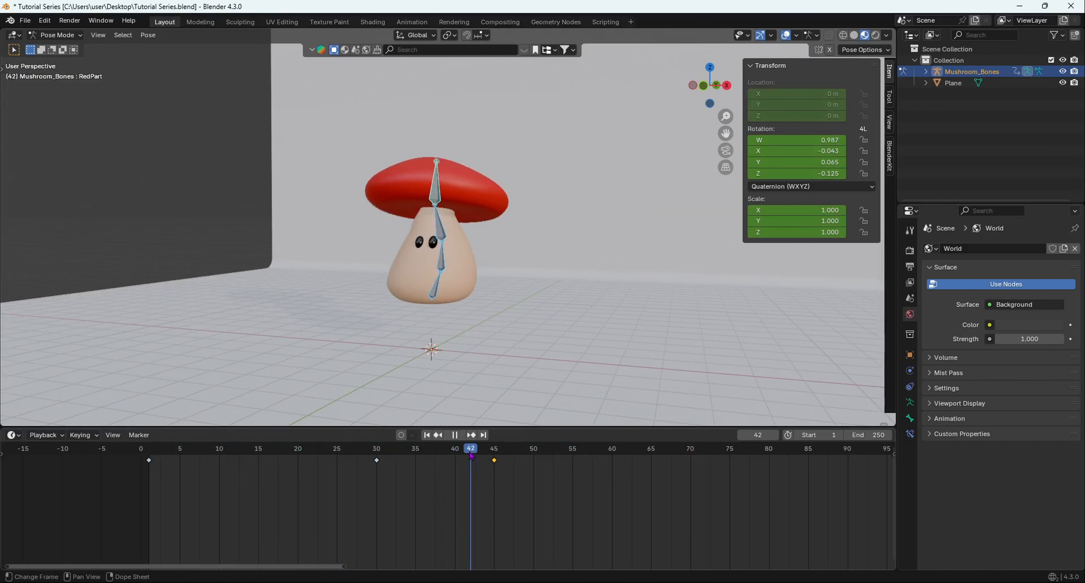
{"action": "key", "text": "g"}
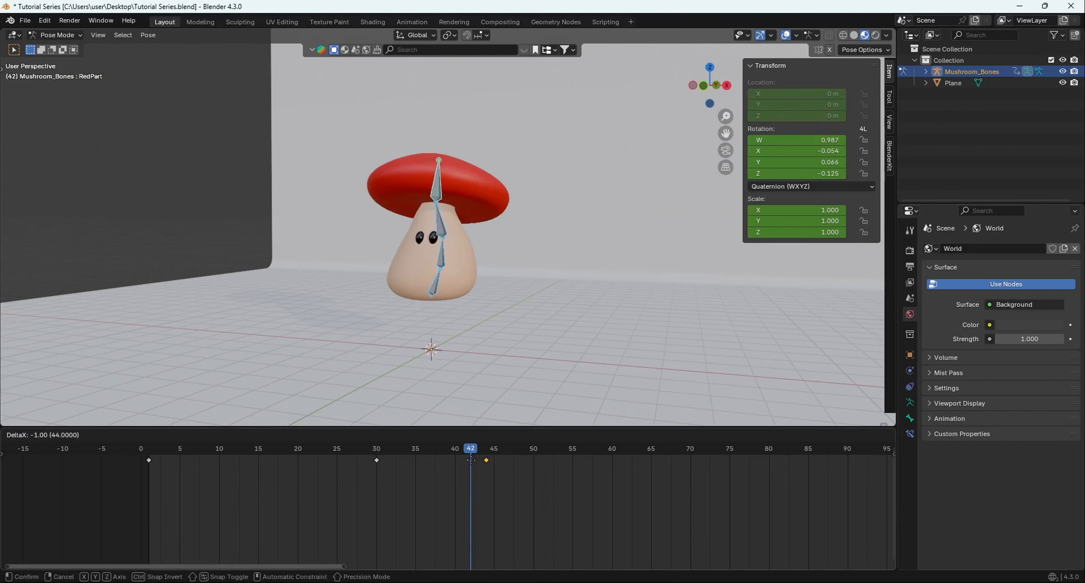
{"action": "left_click", "coordinate": [454, 468]}
{"action": "key", "text": "space"}
{"action": "left_click_drag", "start_coordinate": [470, 453], "coordinate": [150, 458]}
{"action": "key", "text": "space"}
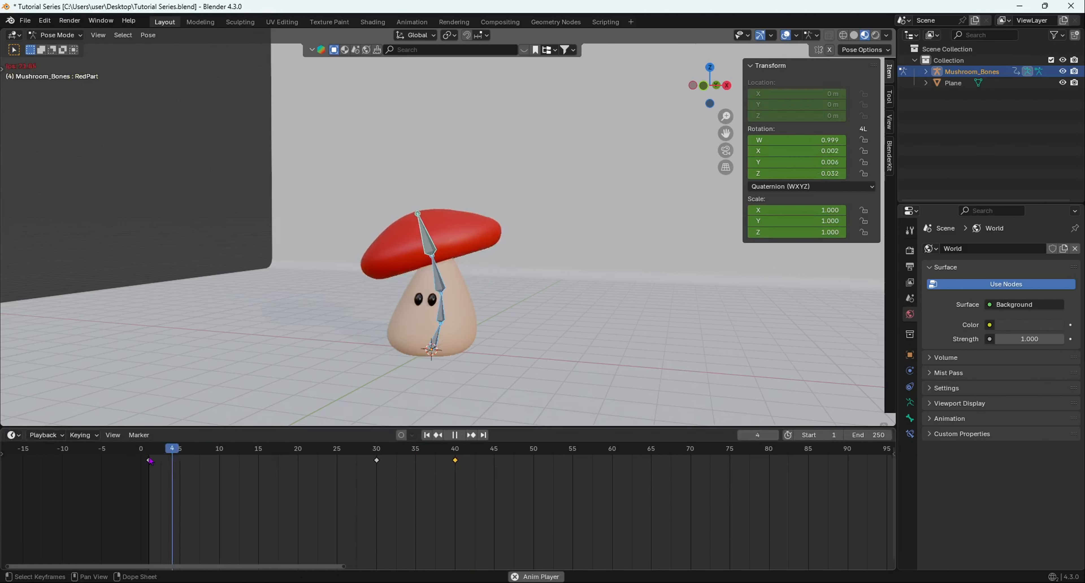
{"action": "key", "text": "space"}
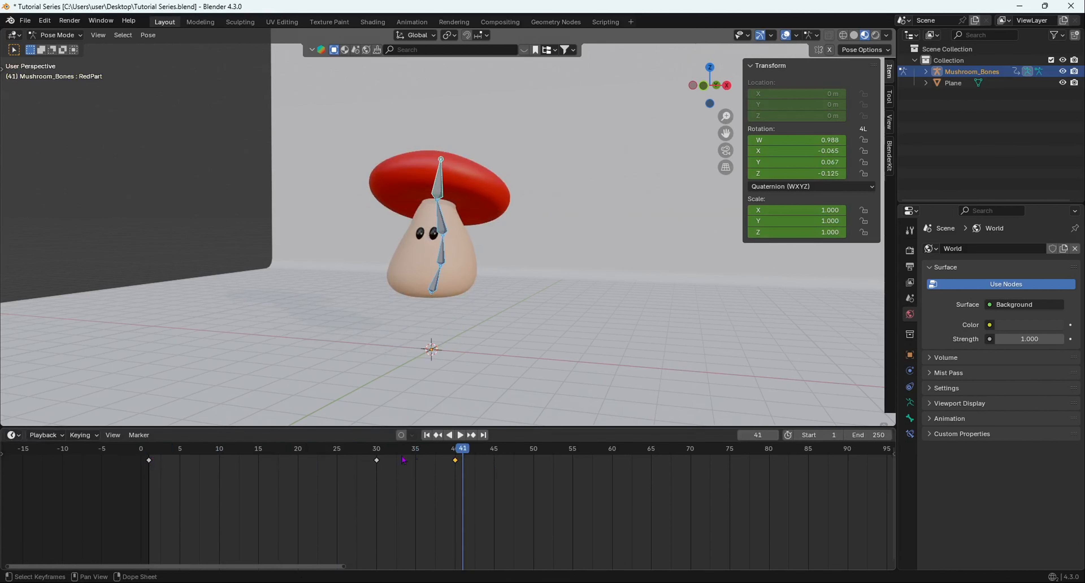
At frame 50, lower the whole mushroom rig about 1.435 m along the Z axis to the floor in the front view.
{"action": "left_click_drag", "start_coordinate": [455, 456], "coordinate": [483, 454]}
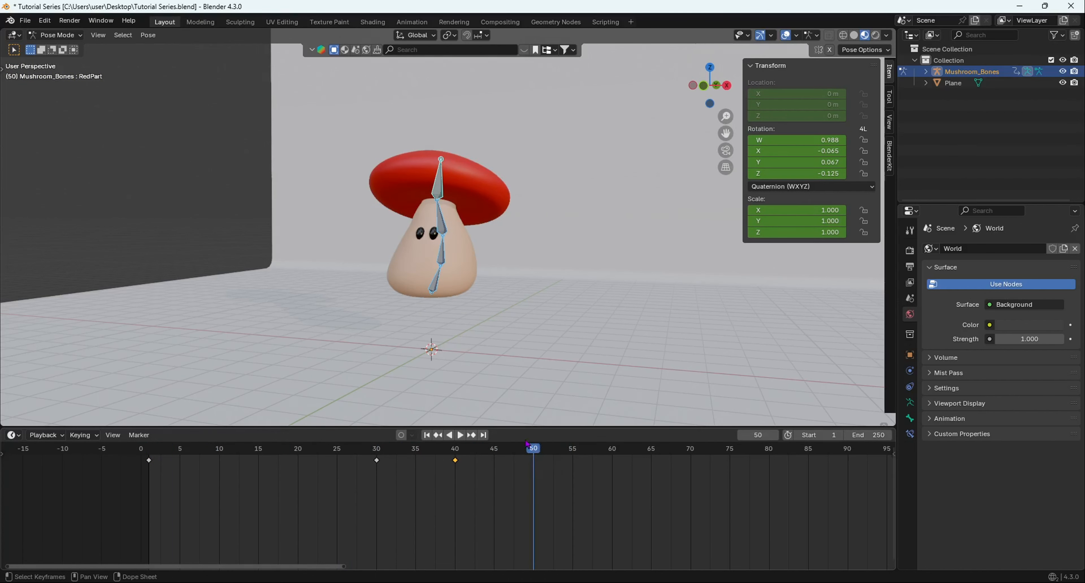
{"action": "middle_click_drag", "start_coordinate": [449, 291], "coordinate": [472, 288]}
{"action": "scroll", "coordinate": [473, 289], "scroll_direction": "down", "scroll_amount": 3}
{"action": "key", "text": "KP_1"}
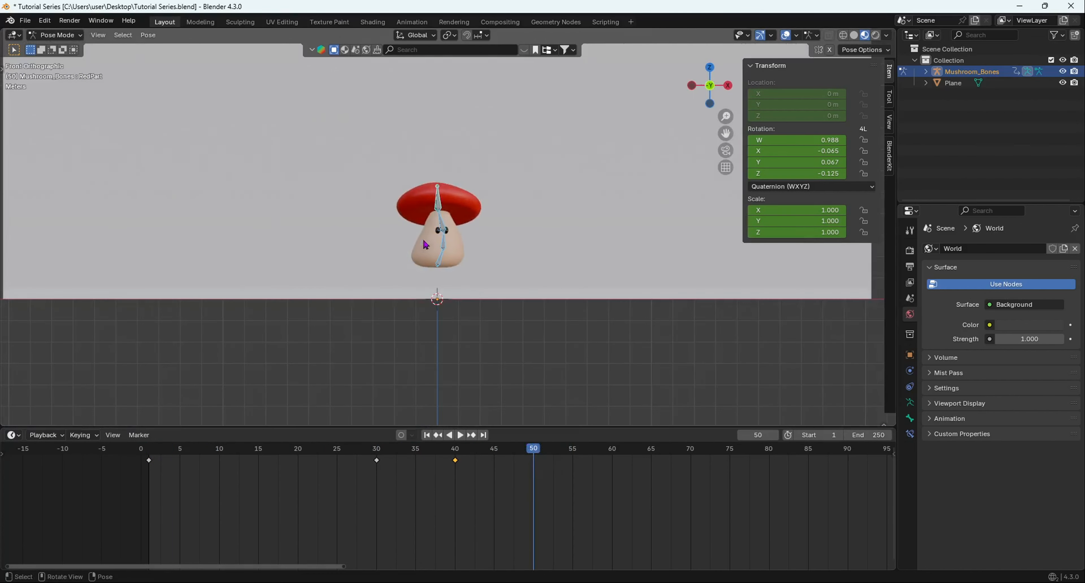
{"action": "scroll", "coordinate": [470, 233], "scroll_direction": "up", "scroll_amount": 3}
{"action": "key", "text": "g"}
{"action": "key", "text": "z"}
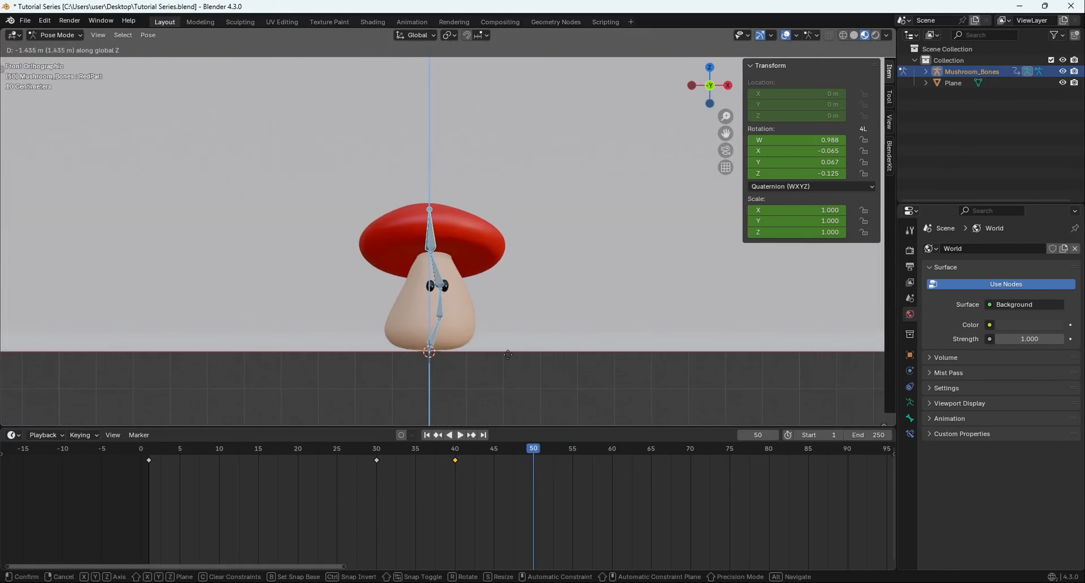
{"action": "left_click", "coordinate": [512, 352]}
Bend the Spine and Head bones forward in the right side view to crouch the landed mushroom.
{"action": "middle_click_drag", "start_coordinate": [512, 352], "coordinate": [444, 332]}
{"action": "left_click", "coordinate": [445, 332]}
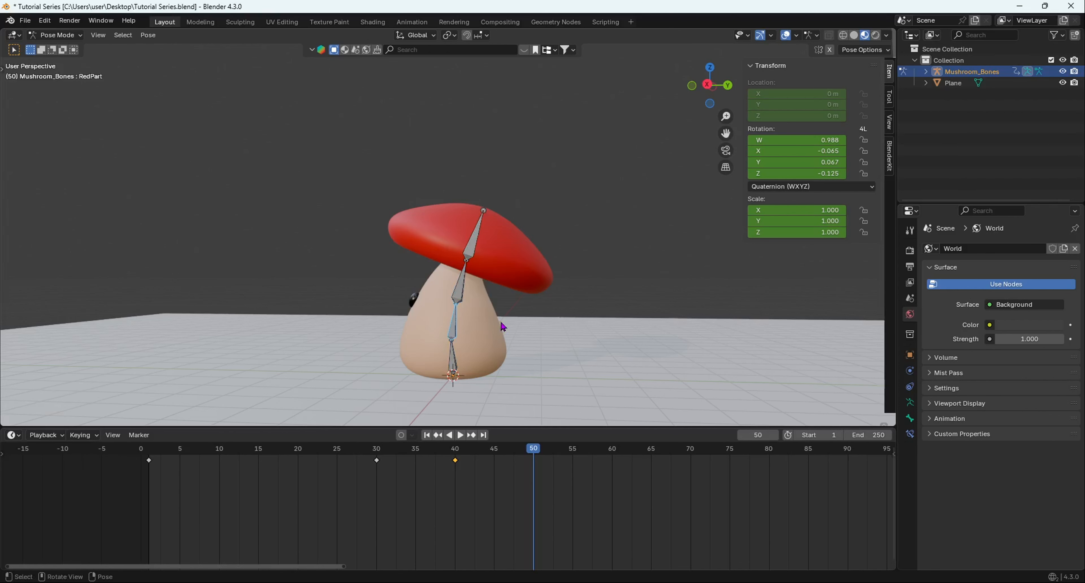
{"action": "key", "text": "KP_3"}
{"action": "key", "text": "r"}
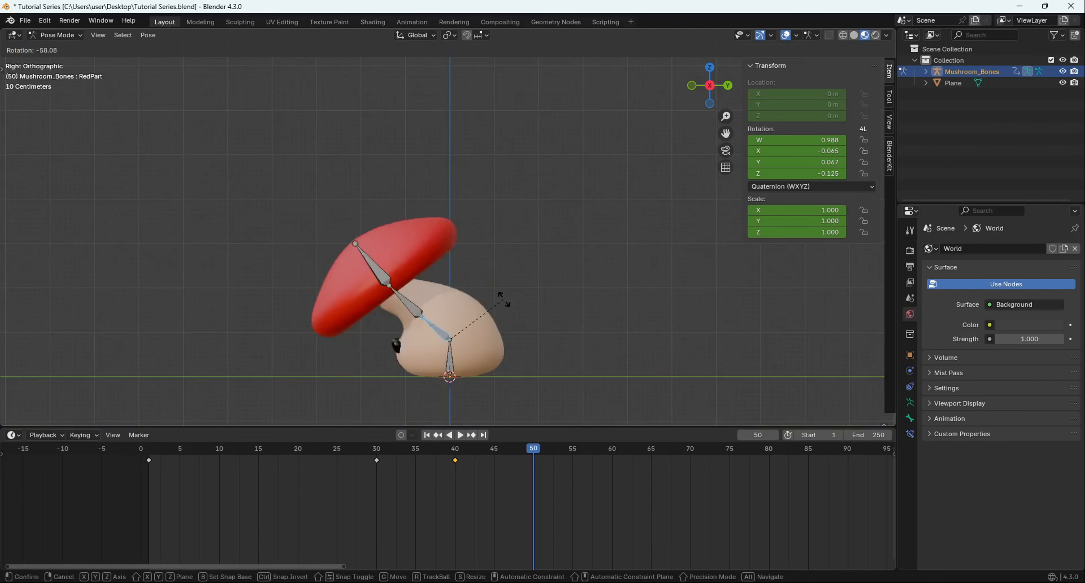
{"action": "left_click", "coordinate": [522, 325]}
{"action": "left_click", "coordinate": [424, 291]}
{"action": "key", "text": "r"}
{"action": "left_click", "coordinate": [468, 185]}
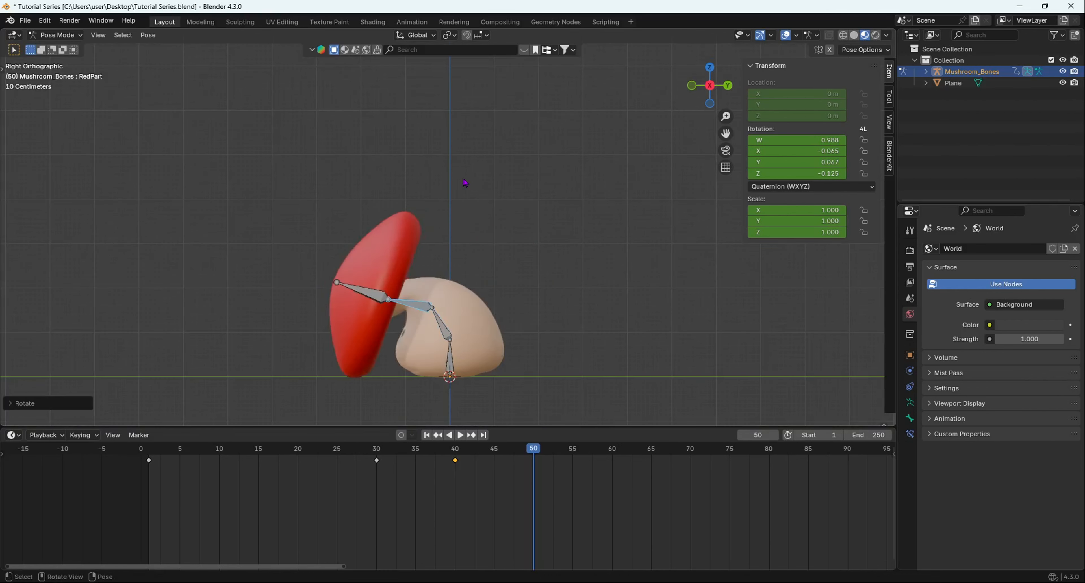
{"action": "key", "text": "r"}
{"action": "left_click", "coordinate": [526, 260]}
Rotate the RedPart cap bone forward by about -32 degrees and insert a keyframe for all bones at frame 50.
{"action": "left_click", "coordinate": [380, 258]}
{"action": "key", "text": "r"}
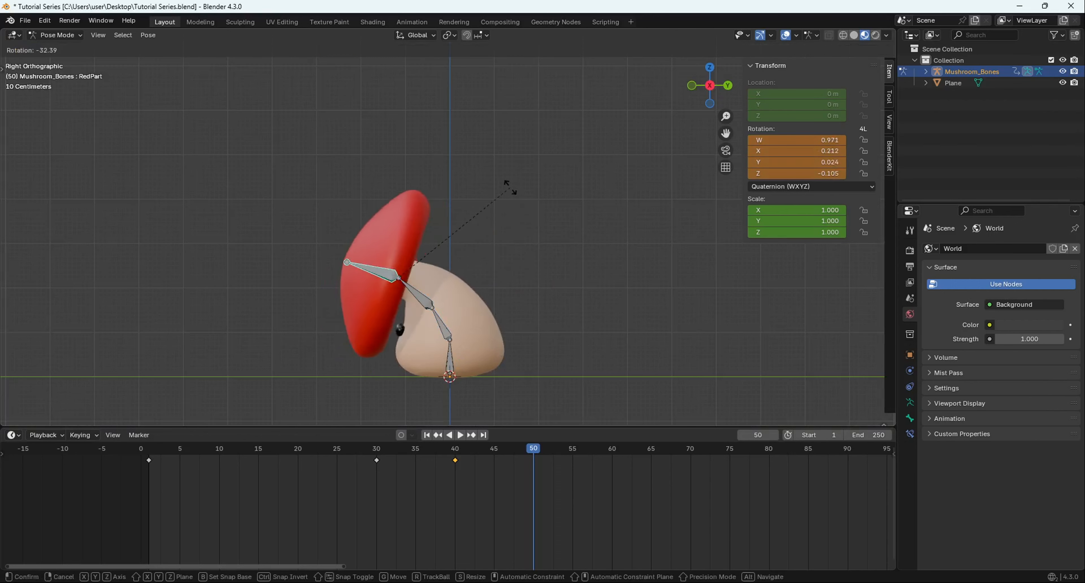
{"action": "left_click", "coordinate": [508, 186]}
{"action": "middle_click_drag", "start_coordinate": [426, 314], "coordinate": [368, 286]}
{"action": "scroll", "coordinate": [539, 327], "scroll_direction": "down", "scroll_amount": 5}
{"action": "scroll", "coordinate": [417, 310], "scroll_direction": "up", "scroll_amount": 5}
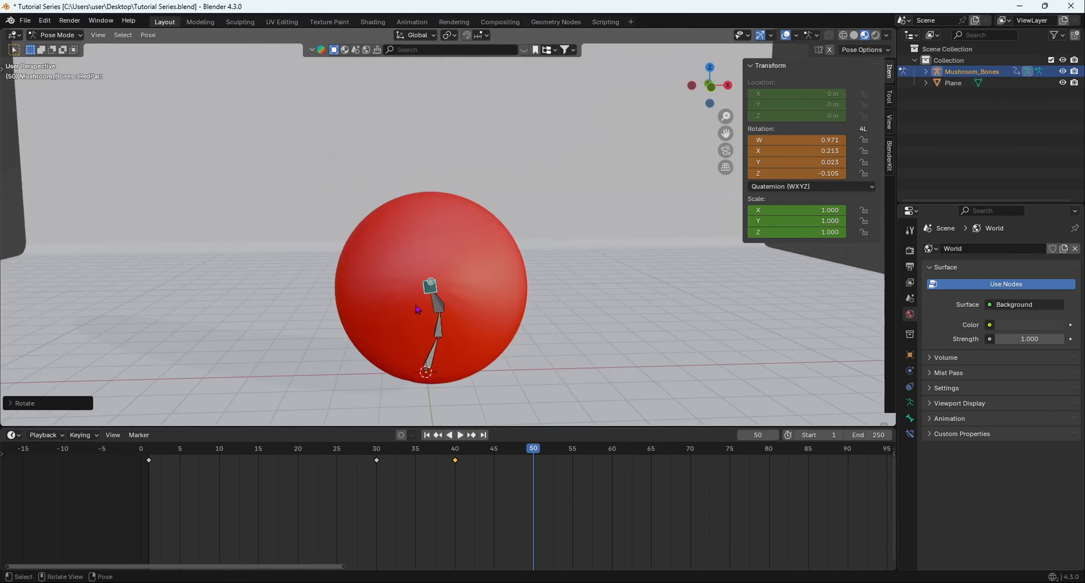
{"action": "key", "text": "a"}
{"action": "key", "text": "i"}
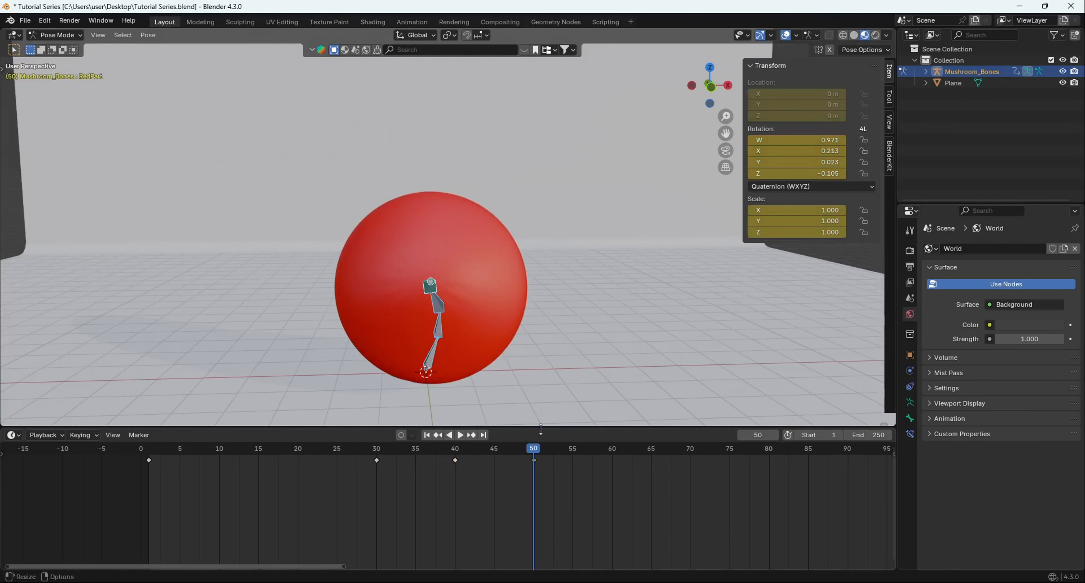
Play the animation from the start and examine the jump and landing from the front, near and far.
{"action": "left_click_drag", "start_coordinate": [535, 449], "coordinate": [141, 450]}
{"action": "scroll", "coordinate": [395, 265], "scroll_direction": "down", "scroll_amount": 5}
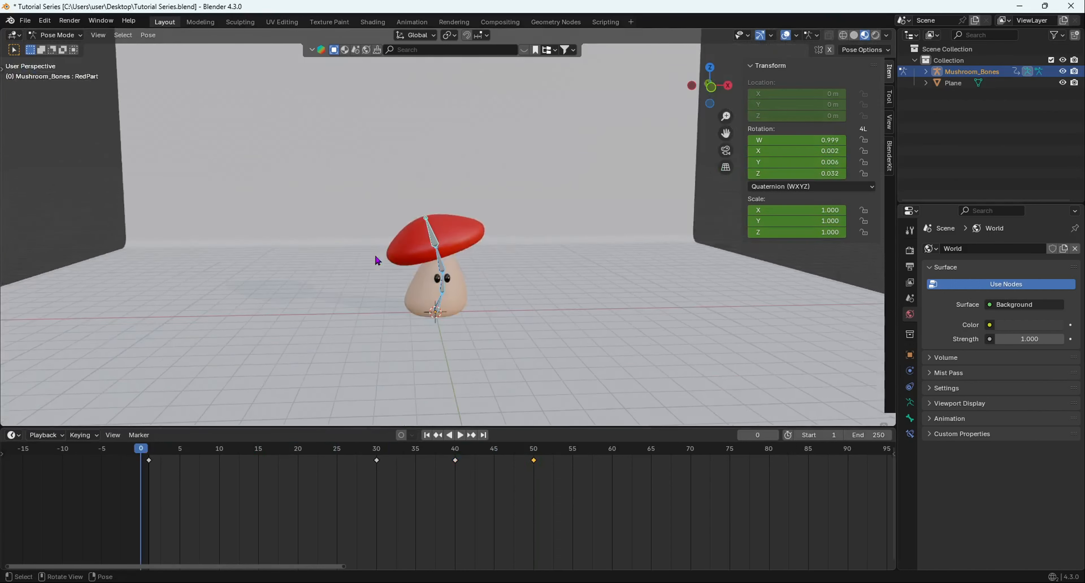
{"action": "key", "text": "space"}
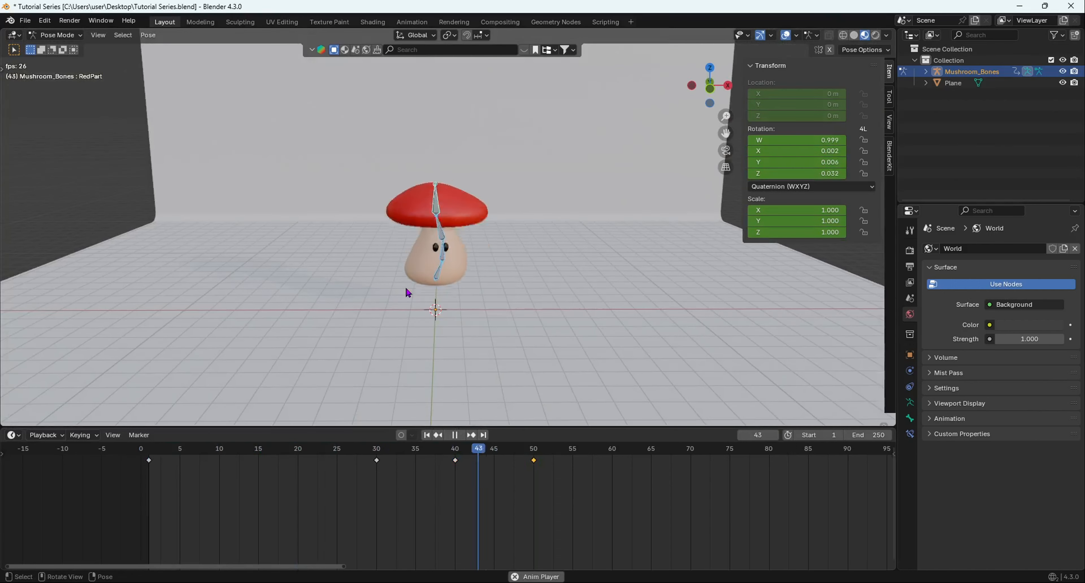
{"action": "scroll", "coordinate": [432, 295], "scroll_direction": "up", "scroll_amount": 4}
{"action": "scroll", "coordinate": [431, 295], "scroll_direction": "up", "scroll_amount": 2}
{"action": "key", "text": "space"}
{"action": "left_click_drag", "start_coordinate": [647, 449], "coordinate": [203, 451]}
{"action": "key", "text": "space"}
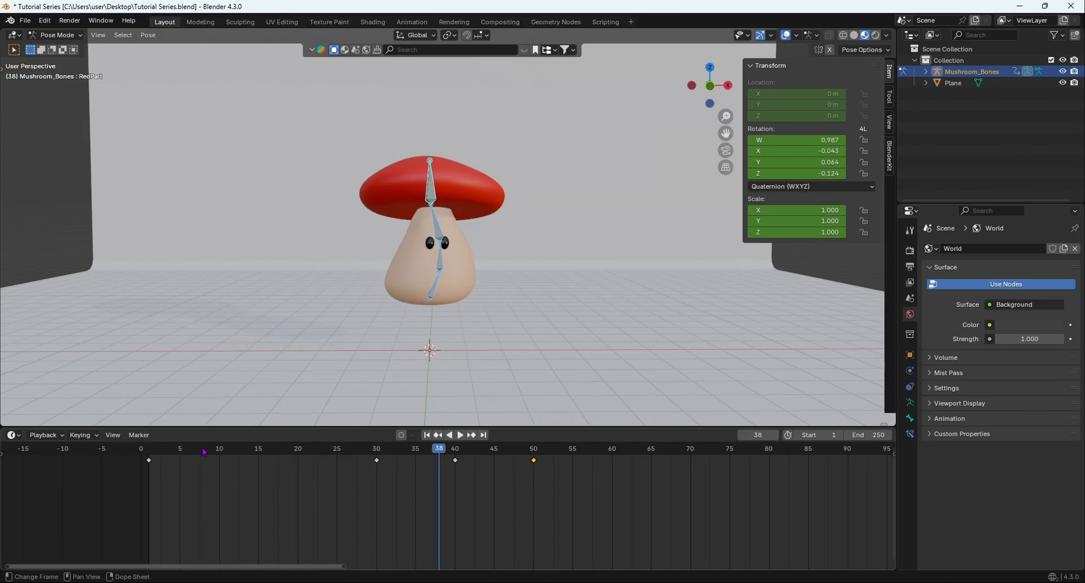
{"action": "key", "text": "space"}
{"action": "left_click", "coordinate": [471, 461]}
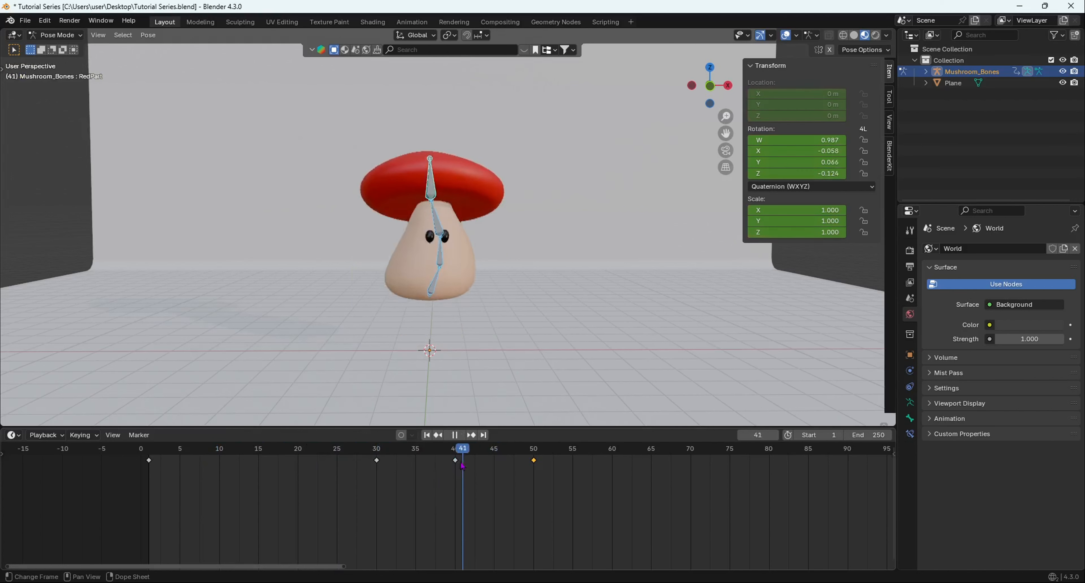
{"action": "key", "text": "space"}
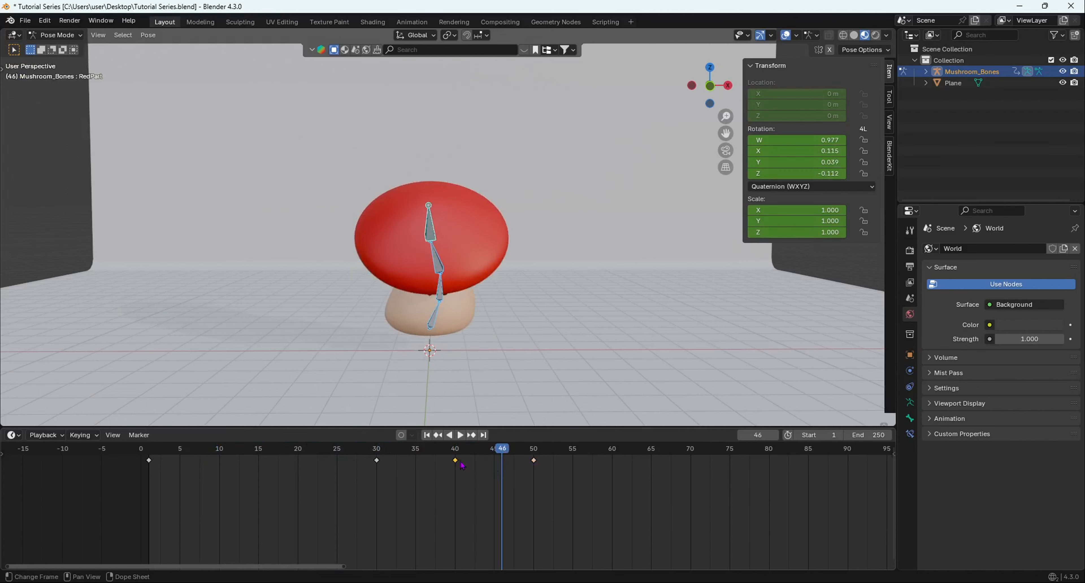
Duplicate the airborne pose keyframe at frame 40 and place the copy at frame 43.
{"action": "scroll", "coordinate": [495, 456], "scroll_direction": "up", "scroll_amount": 2}
{"action": "left_click_drag", "start_coordinate": [509, 452], "coordinate": [472, 469]}
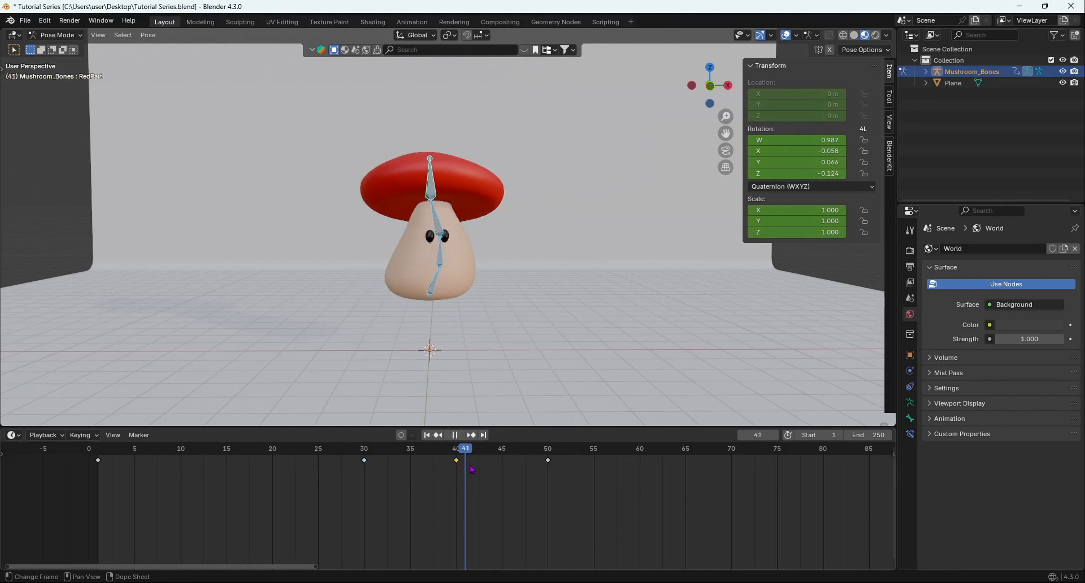
{"action": "key", "text": "Escape"}
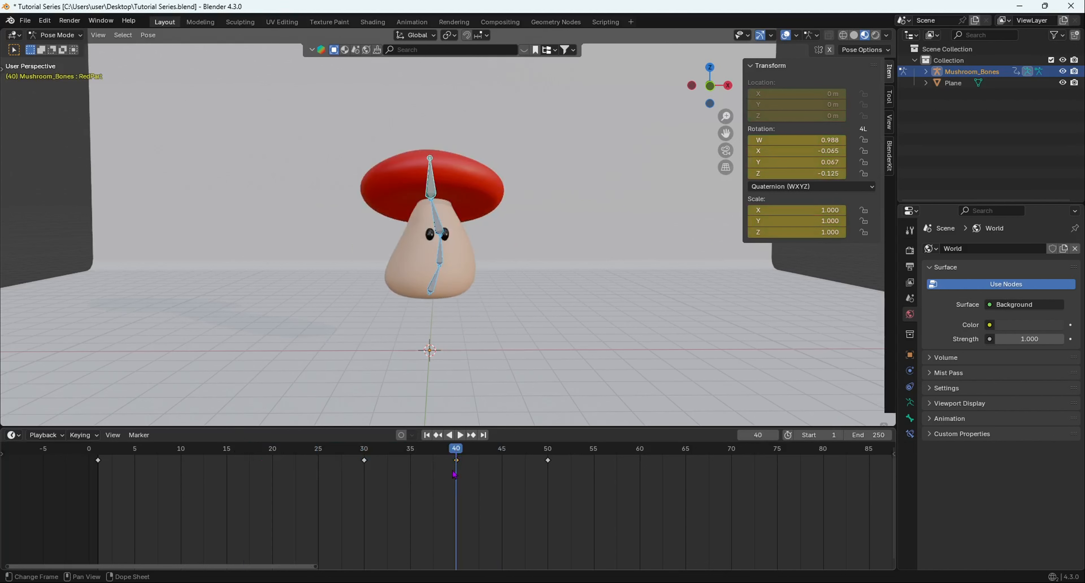
{"action": "key", "text": "g"}
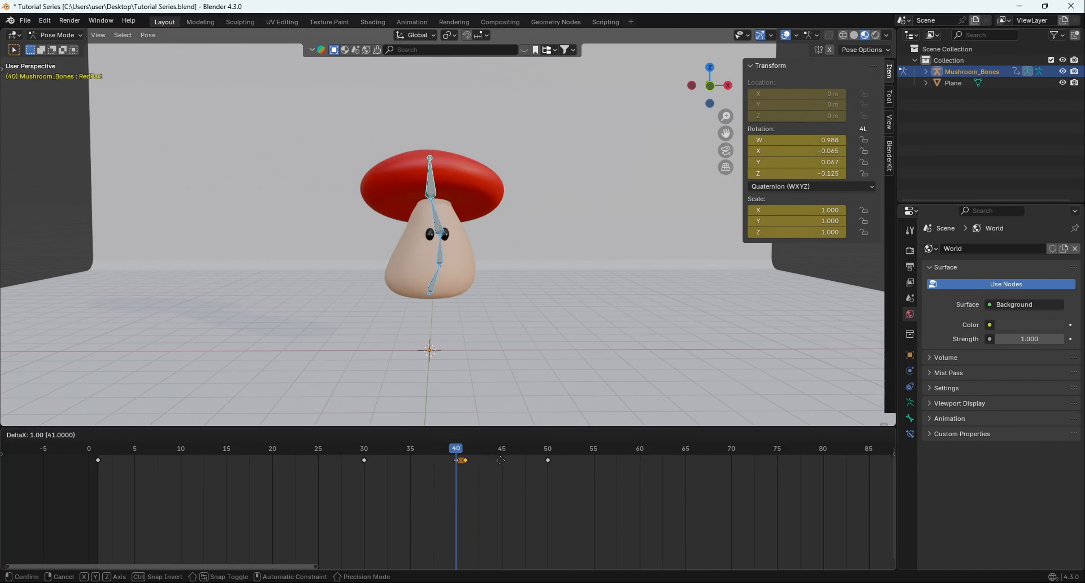
{"action": "left_click", "coordinate": [520, 471]}
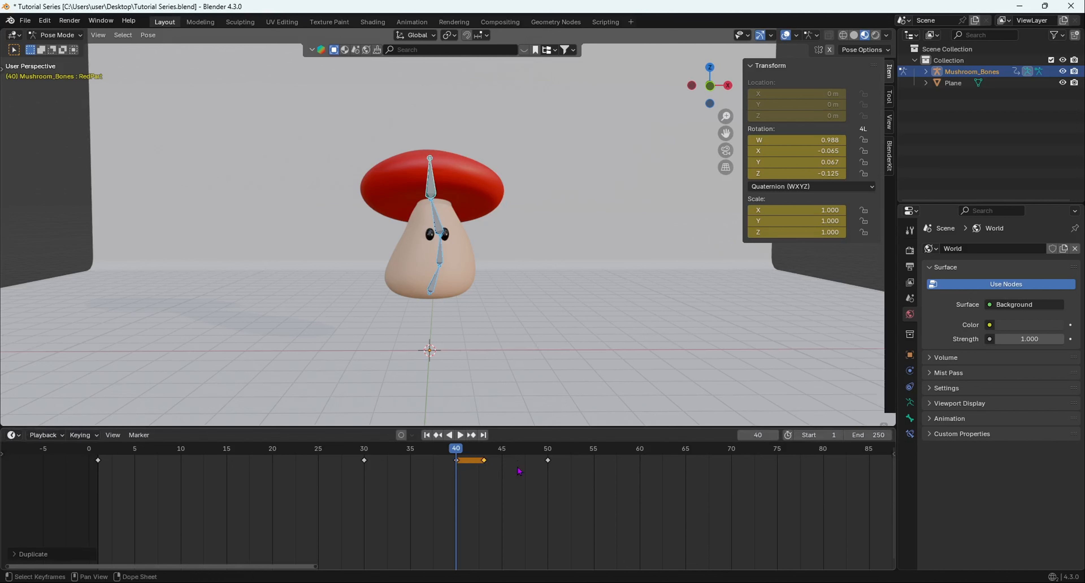
Move the landing keyframe one frame later to frame 51 and play the animation from the start.
{"action": "key", "text": "g"}
{"action": "left_click", "coordinate": [559, 459]}
{"action": "left_click_drag", "start_coordinate": [454, 454], "coordinate": [121, 450]}
{"action": "key", "text": "space"}
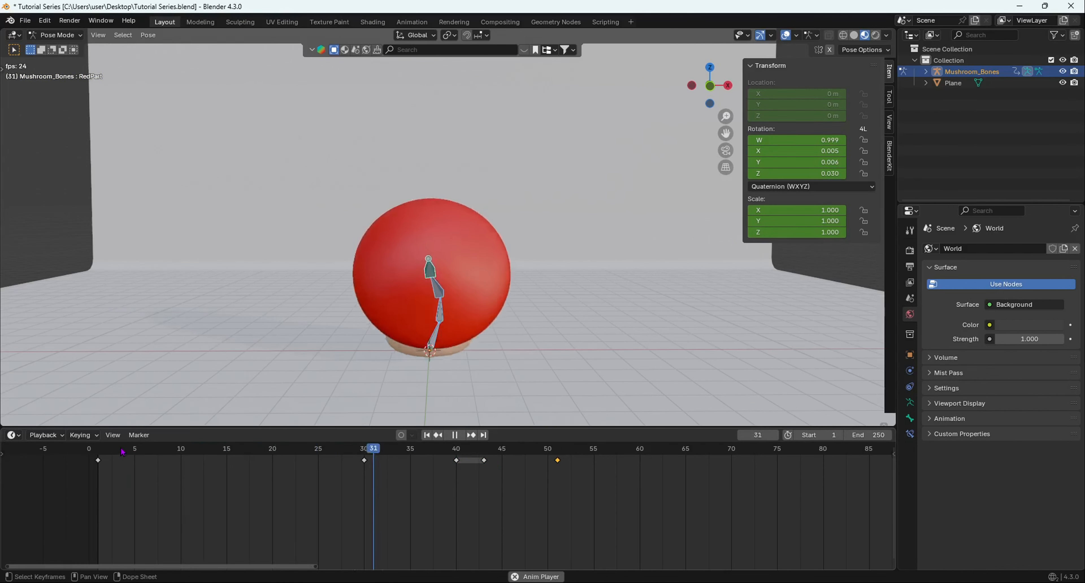
{"action": "key", "text": "space"}
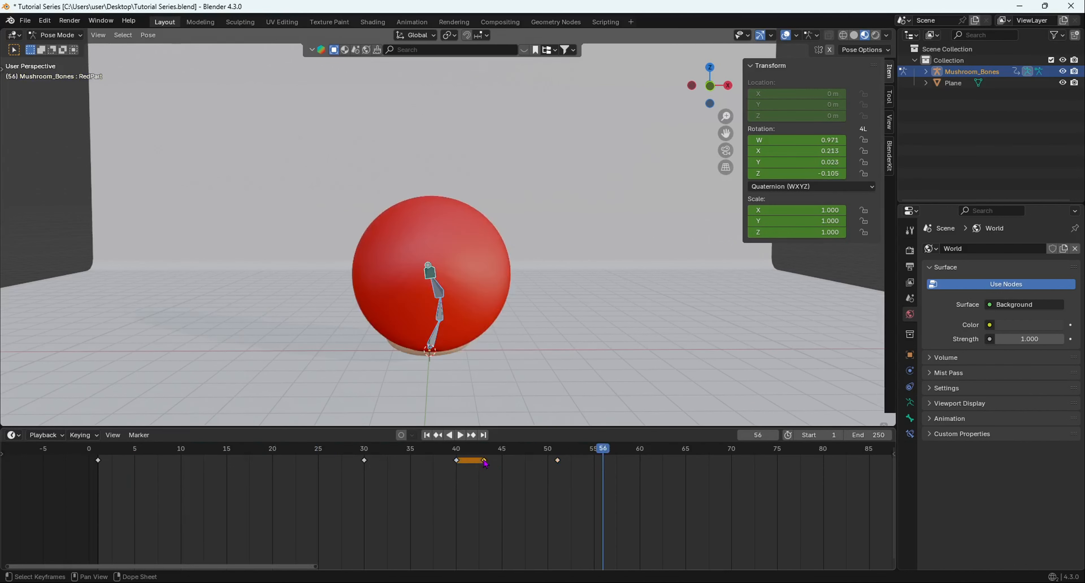
Move the duplicated airborne keyframe to frame 41 and the landing keyframe to frame 50, and replay the jump.
{"action": "key", "text": "g"}
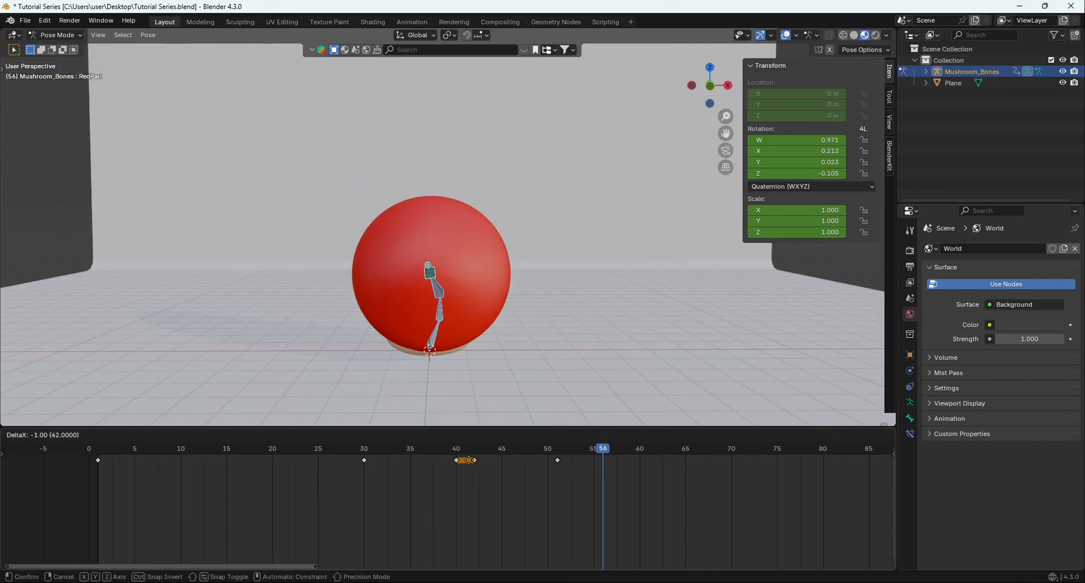
{"action": "left_click", "coordinate": [464, 461]}
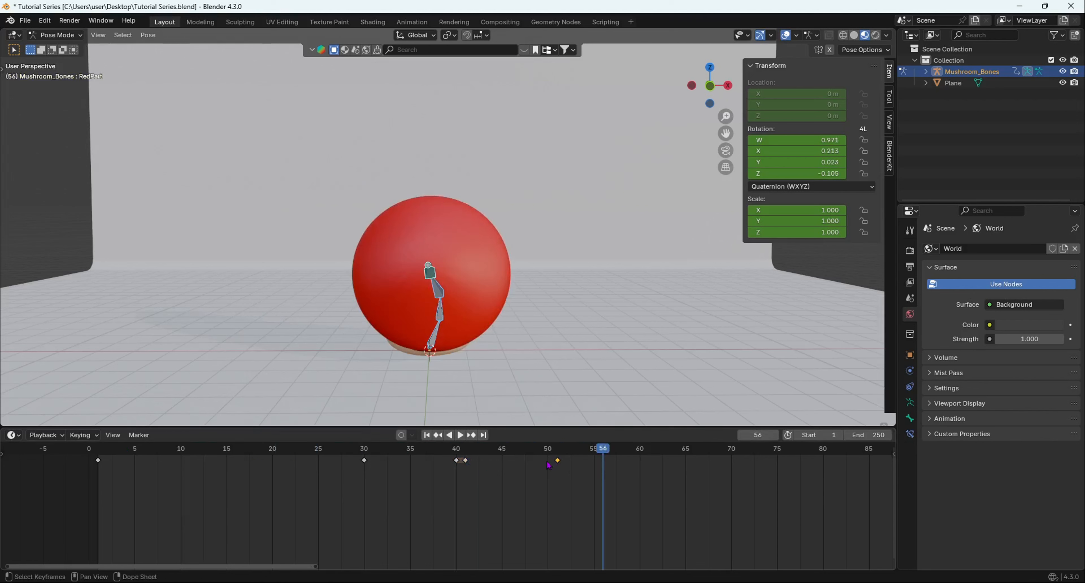
{"action": "left_click_drag", "start_coordinate": [556, 463], "coordinate": [496, 462]}
{"action": "left_click_drag", "start_coordinate": [596, 454], "coordinate": [283, 451]}
{"action": "key", "text": "space"}
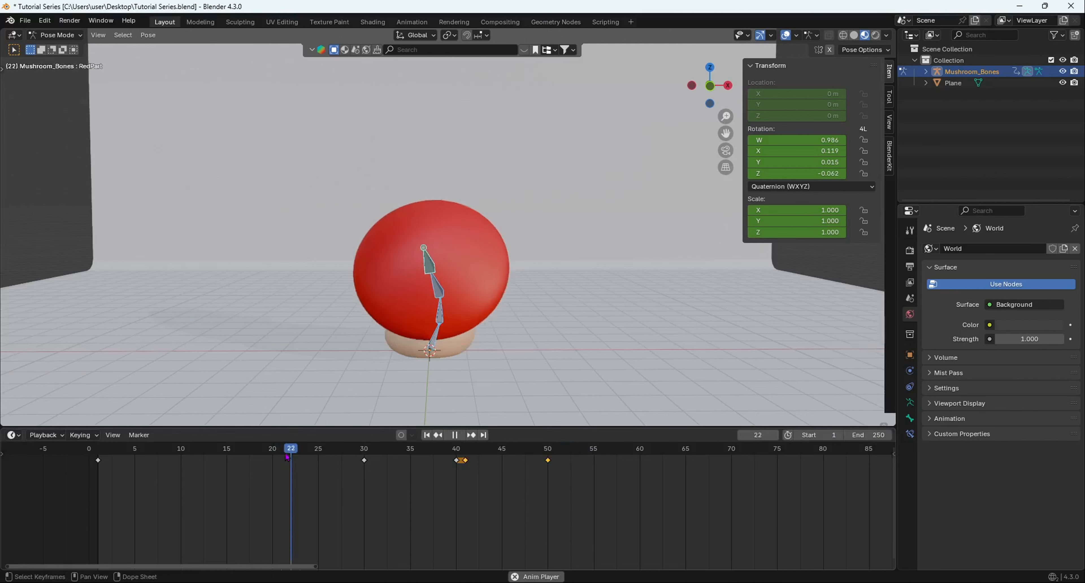
{"action": "key", "text": "space"}
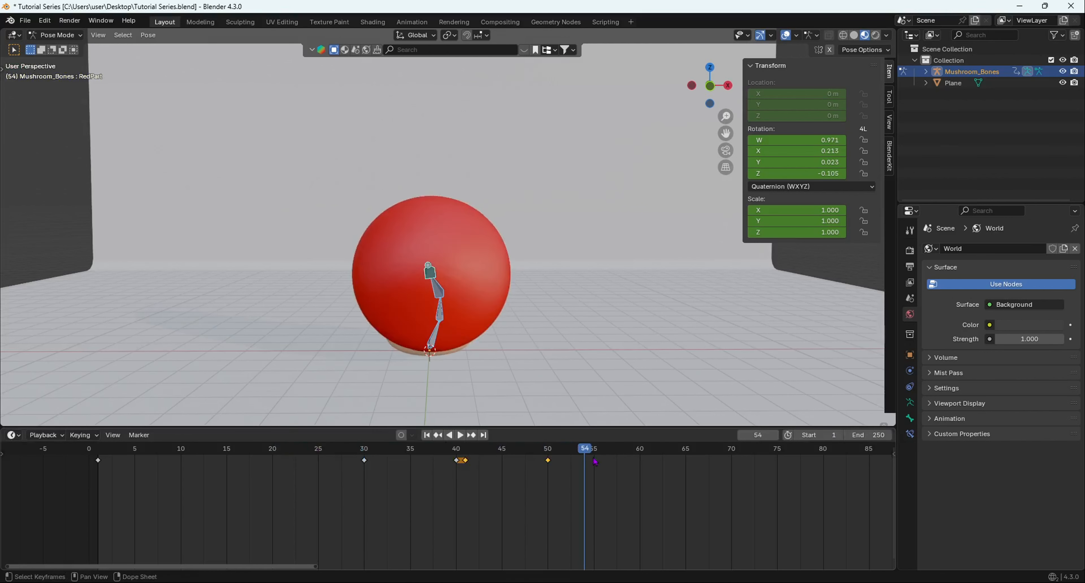
Duplicate the starting pose keyframe from frame 1 to frame 55 so the mushroom stands up after landing.
{"action": "key", "text": "space"}
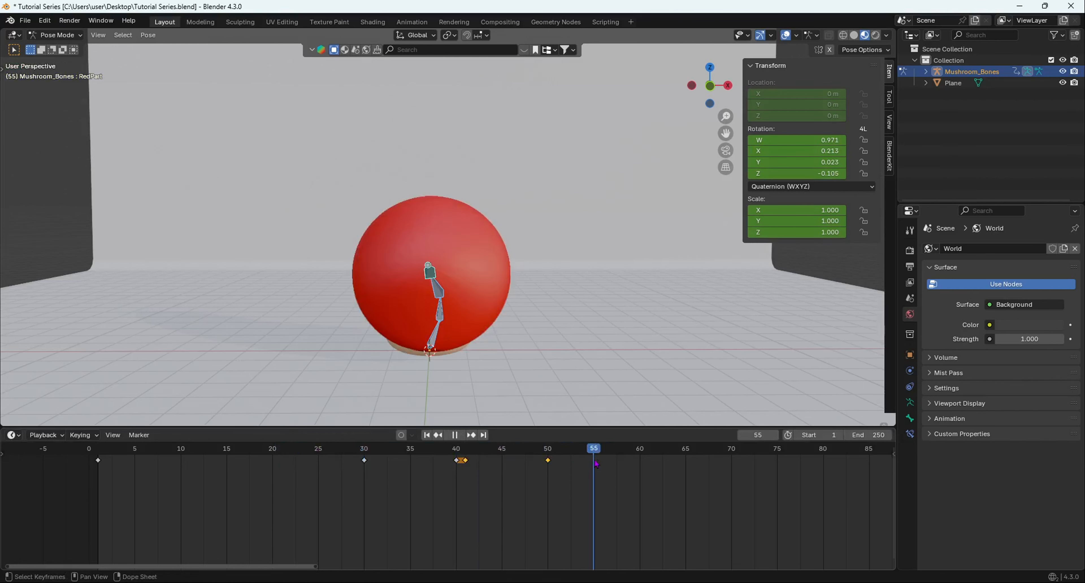
{"action": "key", "text": "space"}
{"action": "middle_click_drag", "start_coordinate": [380, 354], "coordinate": [467, 358]}
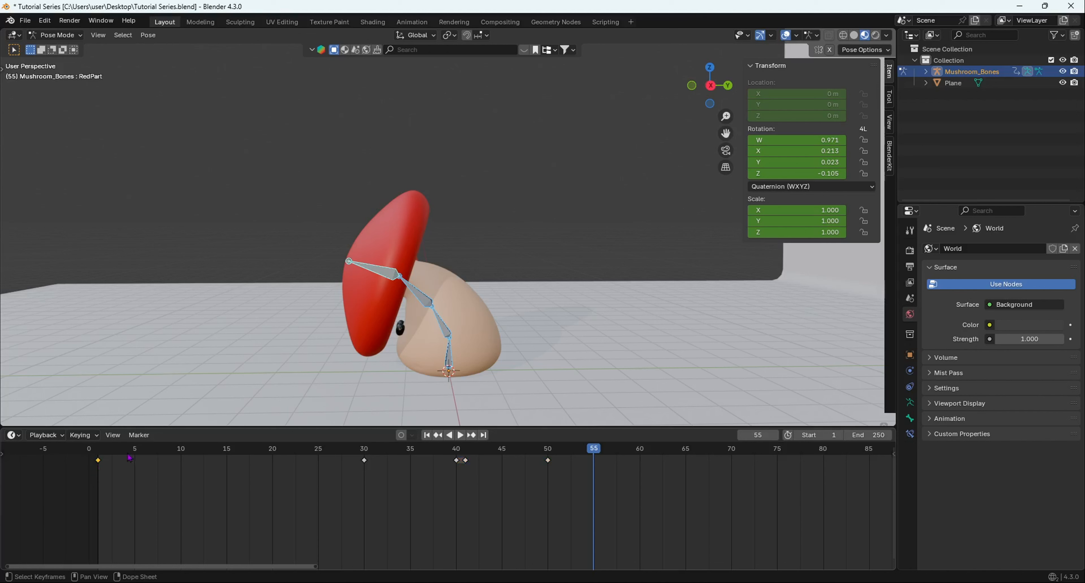
{"action": "left_click", "coordinate": [99, 451]}
{"action": "mouse_move", "coordinate": [89, 452]}
{"action": "left_mouse_down"}
{"action": "mouse_move", "coordinate": [127, 458]}
{"action": "mouse_move", "coordinate": [102, 466]}
{"action": "left_mouse_up"}
{"action": "key", "text": "g"}
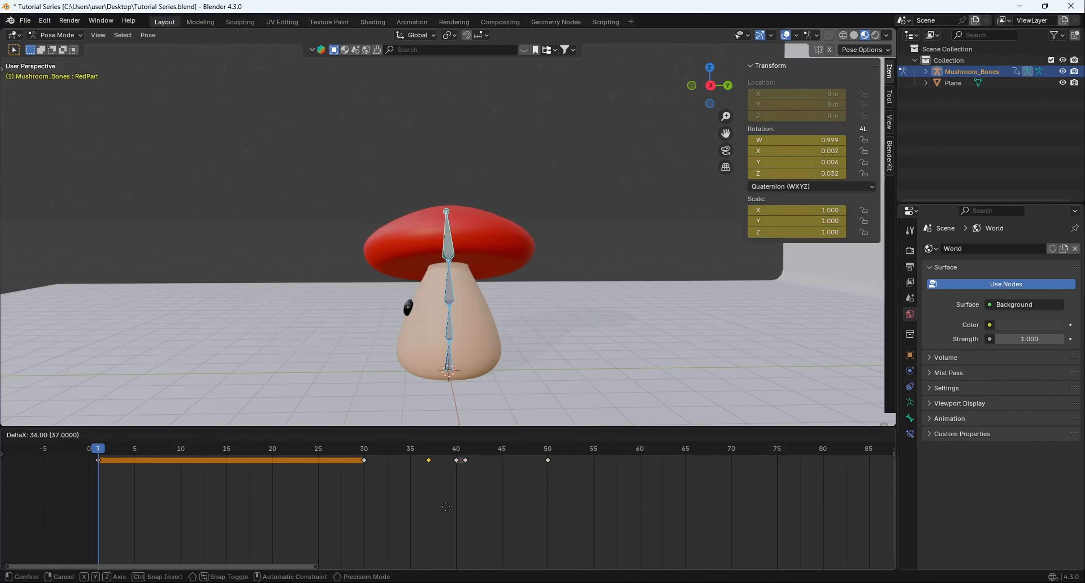
{"action": "left_click", "coordinate": [599, 511]}
Play the animation from frame 1 and examine the mushroom's rise to the standing pose at an angle.
{"action": "key", "text": "space"}
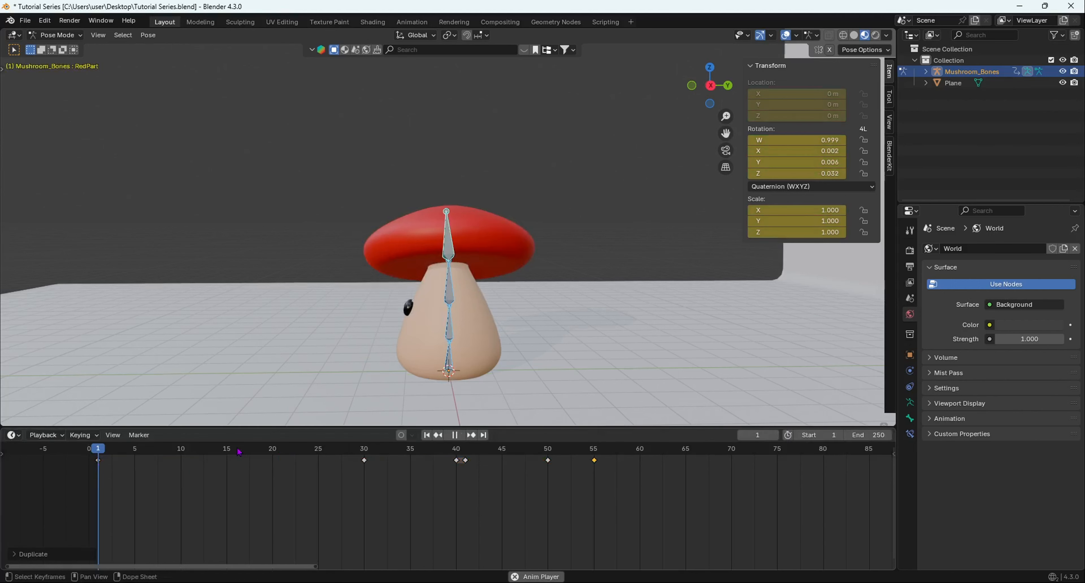
{"action": "scroll", "coordinate": [300, 264], "scroll_direction": "down", "scroll_amount": 4}
{"action": "middle_click_drag", "start_coordinate": [300, 265], "coordinate": [522, 354]}
{"action": "key", "text": "space"}
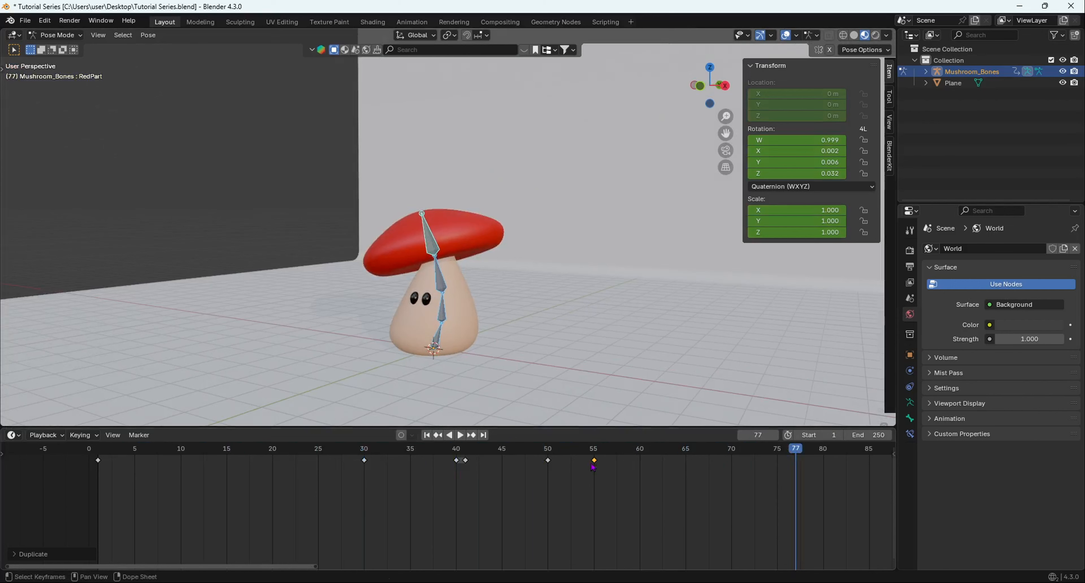
Move the final standing keyframe to frame 60 and replay the animation to check the slower rise.
{"action": "left_click_drag", "start_coordinate": [593, 466], "coordinate": [639, 464]}
{"action": "left_click_drag", "start_coordinate": [240, 450], "coordinate": [120, 465]}
{"action": "key", "text": "space"}
{"action": "mouse_move", "coordinate": [518, 320]}
{"action": "middle_mouse_down"}
{"action": "mouse_move", "coordinate": [555, 322]}
{"action": "mouse_move", "coordinate": [505, 326]}
{"action": "middle_mouse_up"}
{"action": "key", "text": "space"}
{"action": "scroll", "coordinate": [550, 356], "scroll_direction": "down", "scroll_amount": 5}
{"action": "middle_click_drag", "start_coordinate": [550, 356], "coordinate": [531, 358]}
{"action": "scroll", "coordinate": [491, 318], "scroll_direction": "up", "scroll_amount": 5}
{"action": "middle_click_drag", "start_coordinate": [491, 318], "coordinate": [778, 399]}
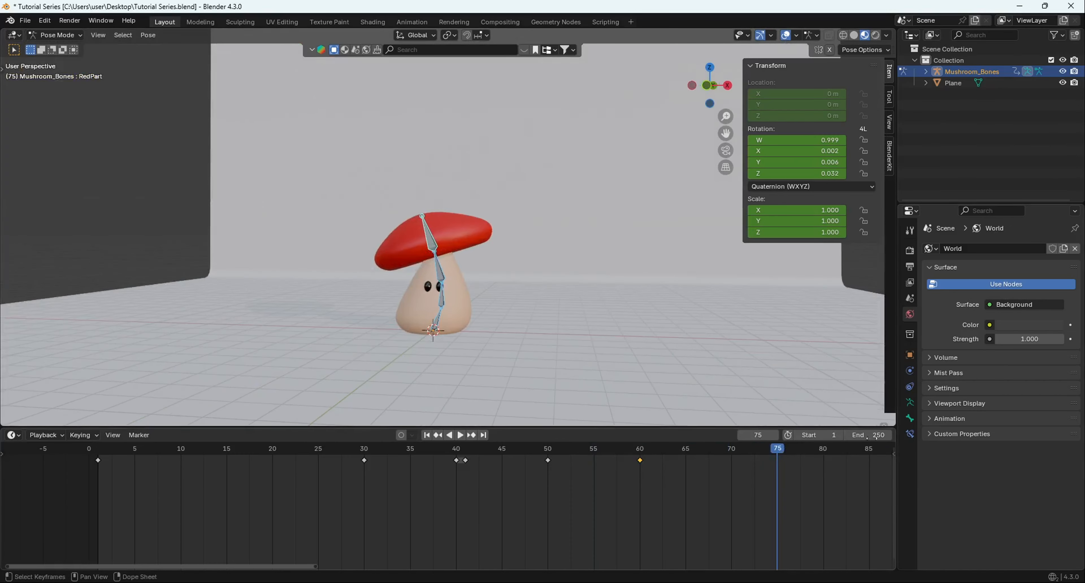
Set the scene's end frame to 60 and play the looping animation, viewing it from several angles.
{"action": "key", "text": "Return"}
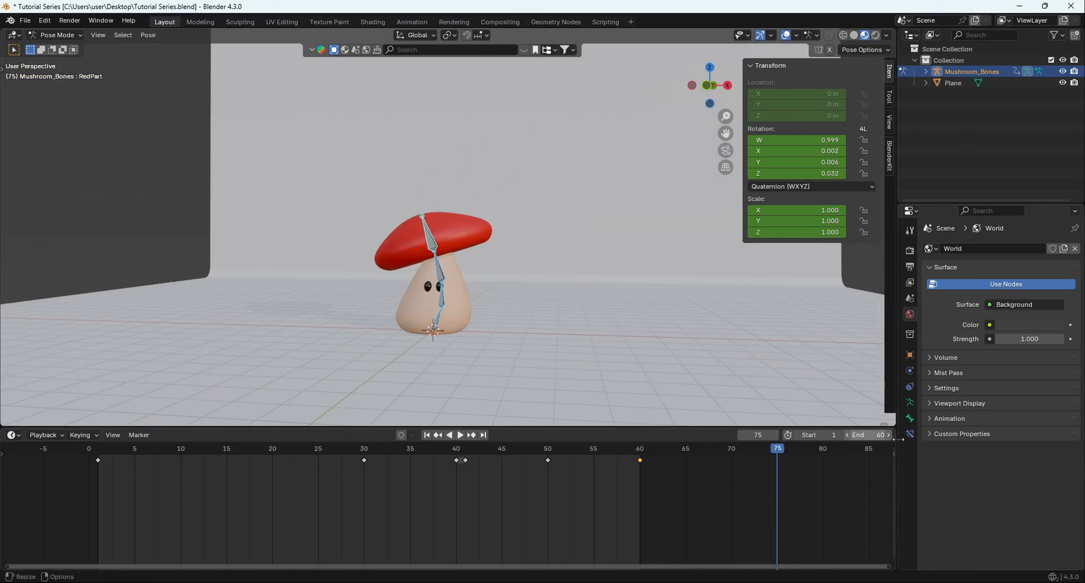
{"action": "key", "text": "space"}
{"action": "scroll", "coordinate": [451, 300], "scroll_direction": "down", "scroll_amount": 3}
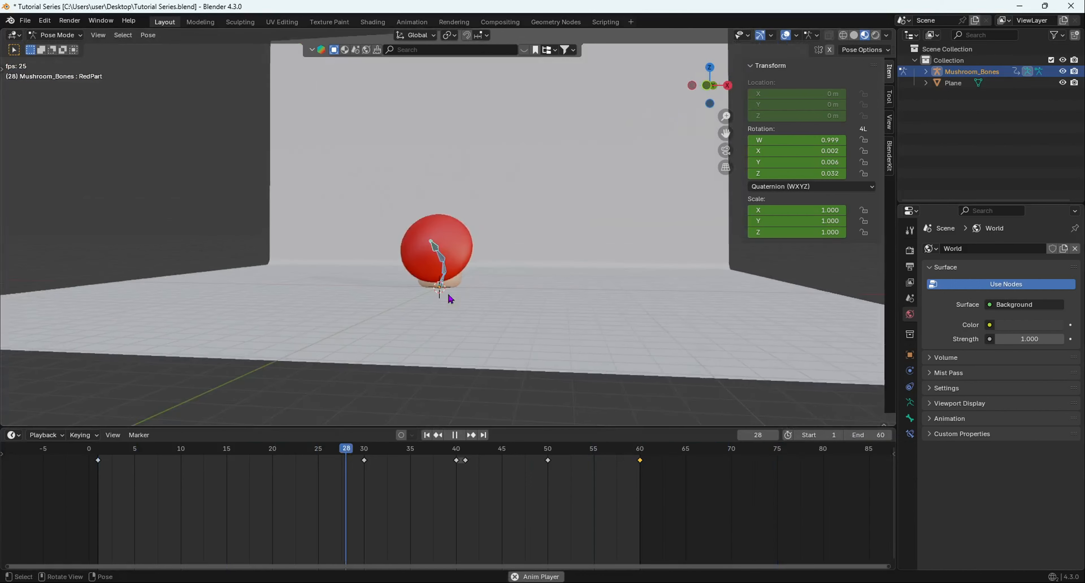
{"action": "middle_click_drag", "start_coordinate": [451, 300], "coordinate": [463, 303]}
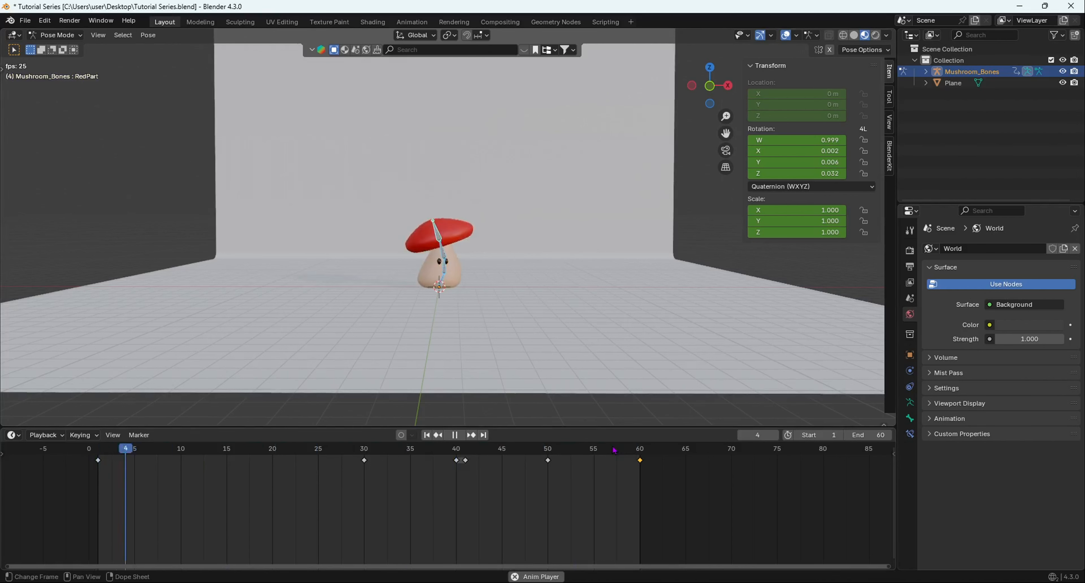
{"action": "middle_click_drag", "start_coordinate": [565, 296], "coordinate": [438, 296]}
{"action": "scroll", "coordinate": [440, 303], "scroll_direction": "up", "scroll_amount": 4}
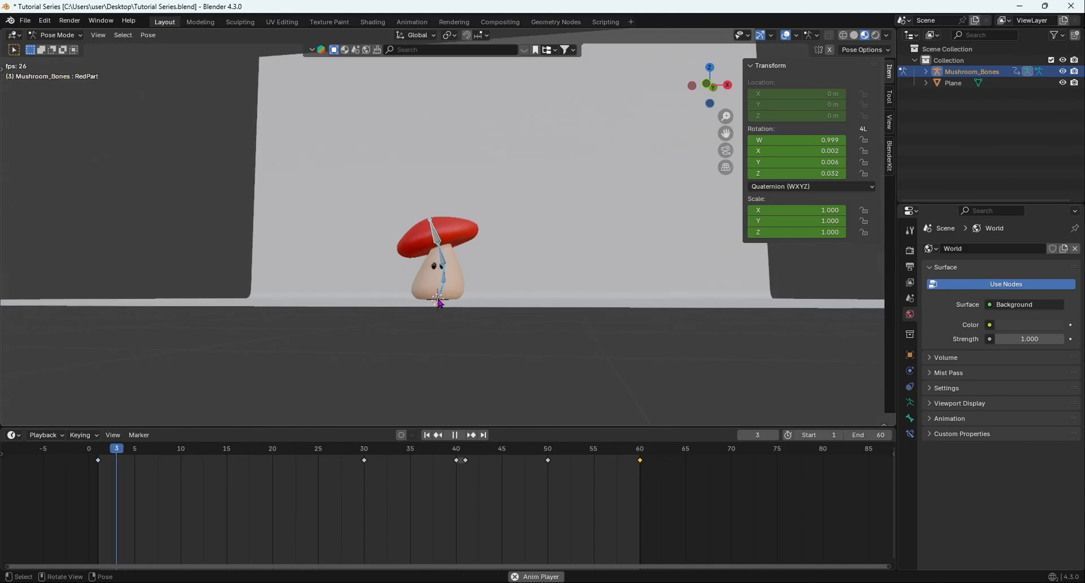